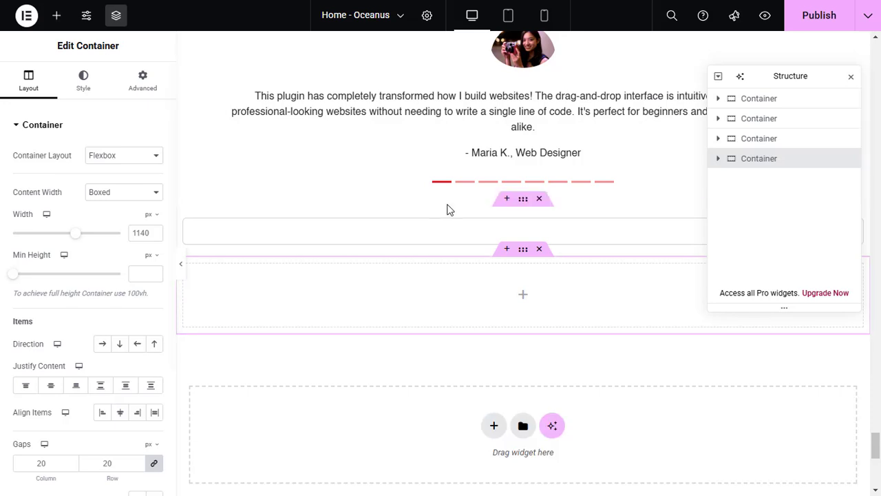
# Search the widgets for "layout" and add the Layout Toolkit widget to the empty container
pyautogui.click(719, 159)
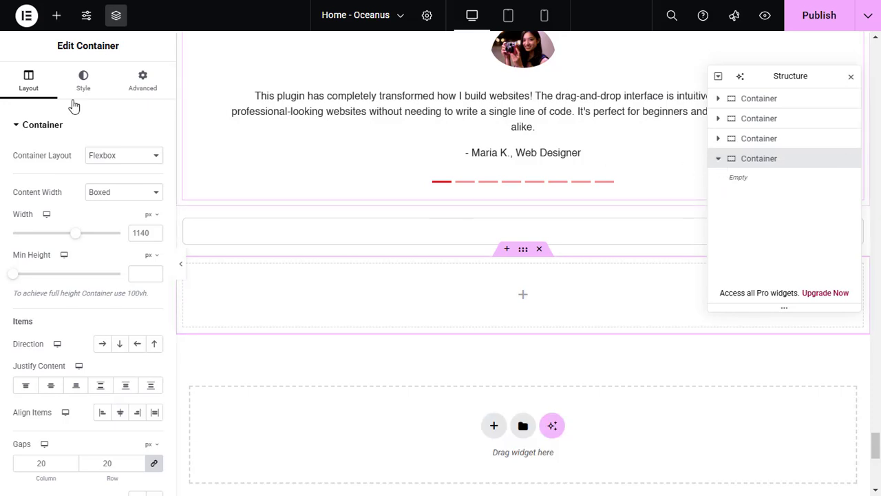
pyautogui.click(56, 21)
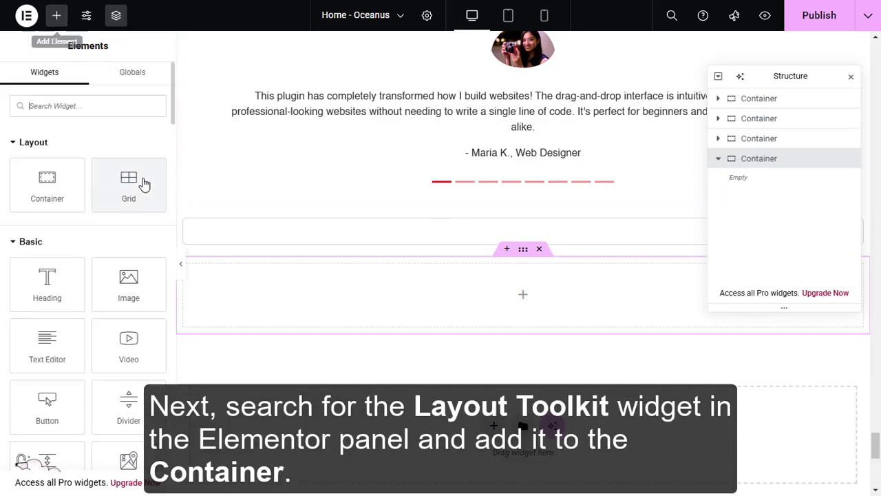
pyautogui.click(64, 105)
pyautogui.write('layout')
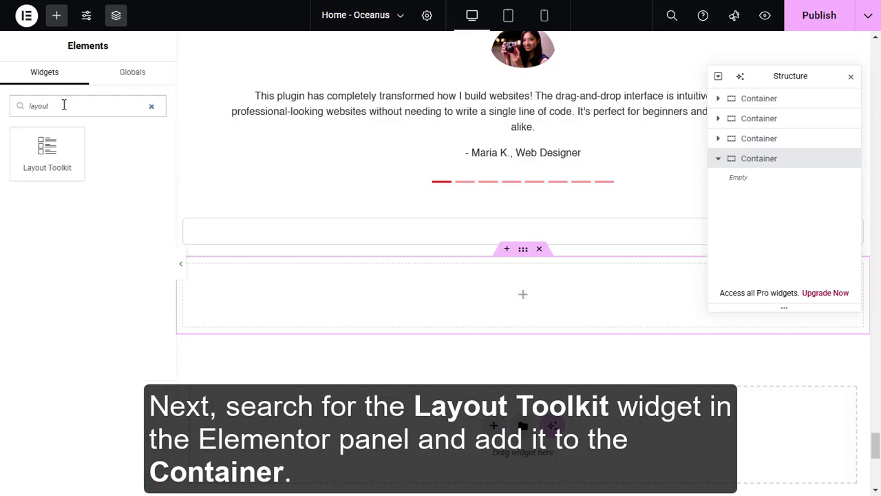
pyautogui.moveTo(44, 154); pyautogui.dragTo(354, 295)
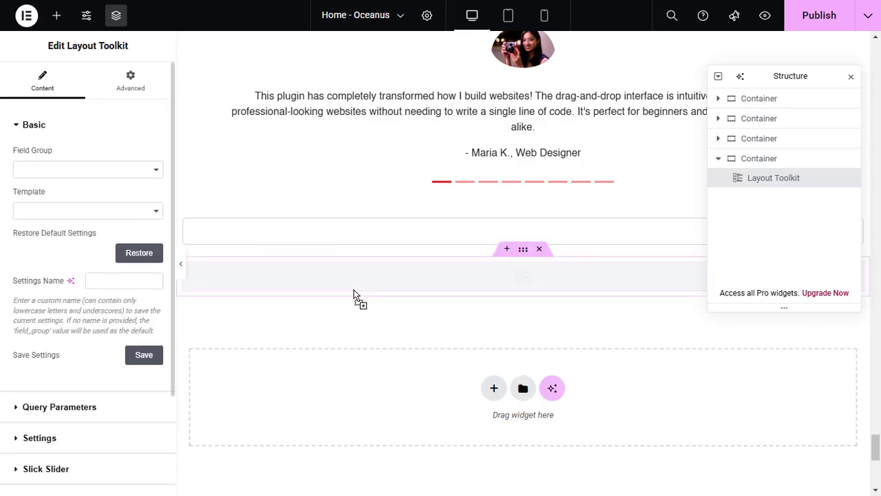
# Set the Layout Toolkit's Field Group to Block and its Template to Block - Card Overlay
pyautogui.click(154, 172)
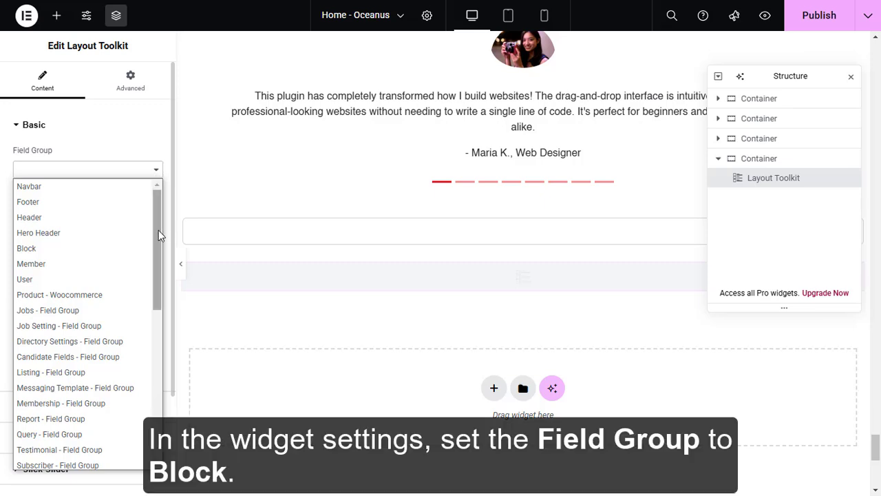
pyautogui.moveTo(158, 231)
pyautogui.mouseDown()
pyautogui.moveTo(156, 249)
pyautogui.moveTo(152, 230)
pyautogui.mouseUp()
pyautogui.click(80, 249)
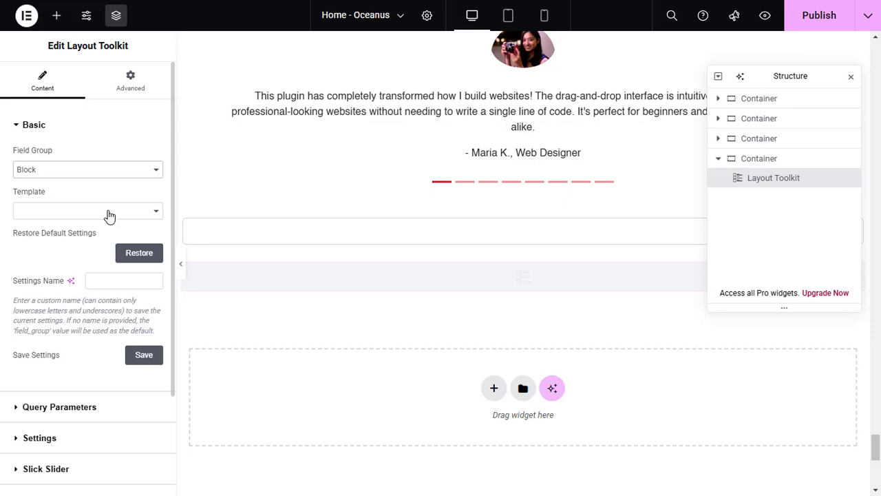
pyautogui.click(108, 213)
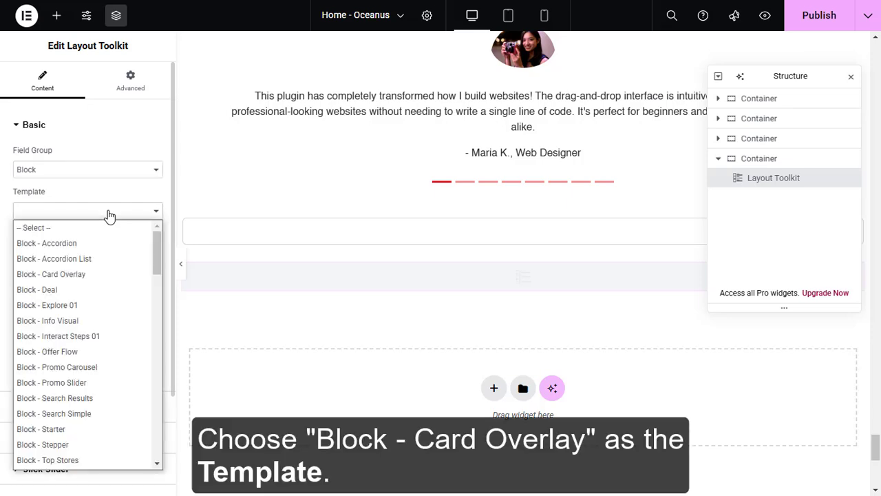
pyautogui.click(92, 274)
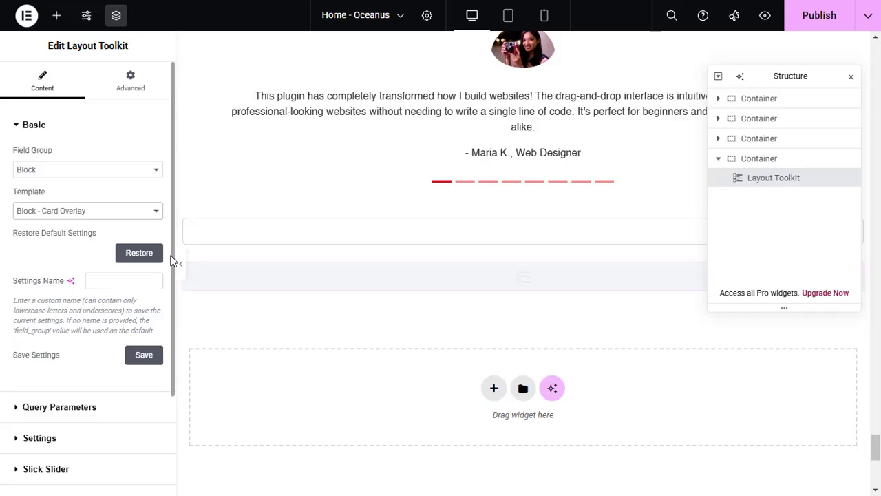
# Open the title item in the Layout Toolkit's Repeater Section to check its field options
pyautogui.scroll(-2, 172, 268)
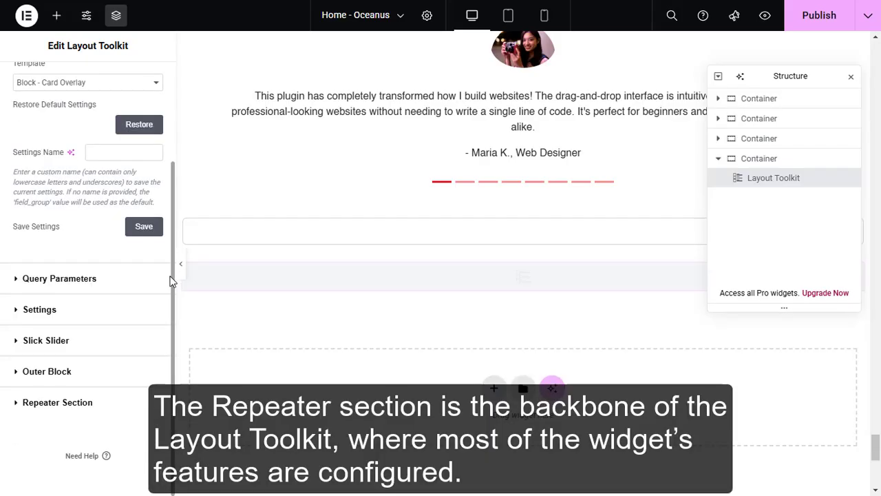
pyautogui.click(59, 404)
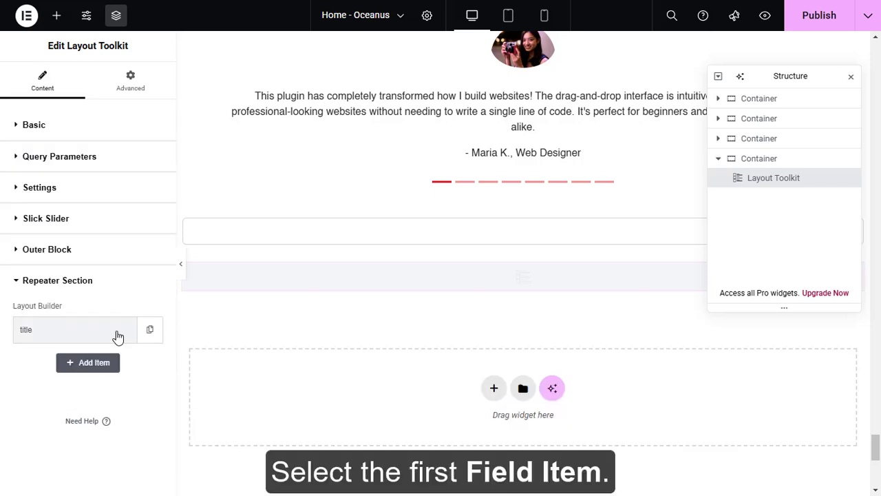
pyautogui.click(117, 336)
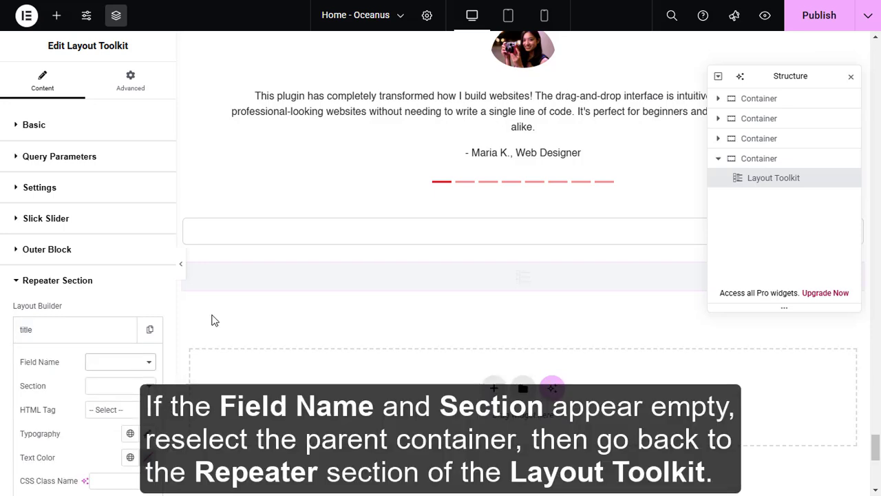
# Reselect the parent container and its Layout Toolkit widget to reload the widget's field options
pyautogui.click(740, 160)
pyautogui.click(756, 180)
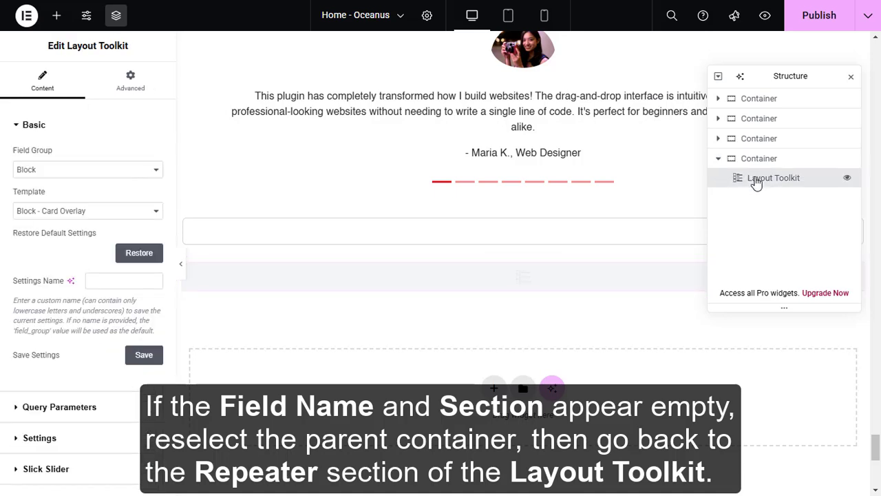
pyautogui.scroll(-2, 169, 310)
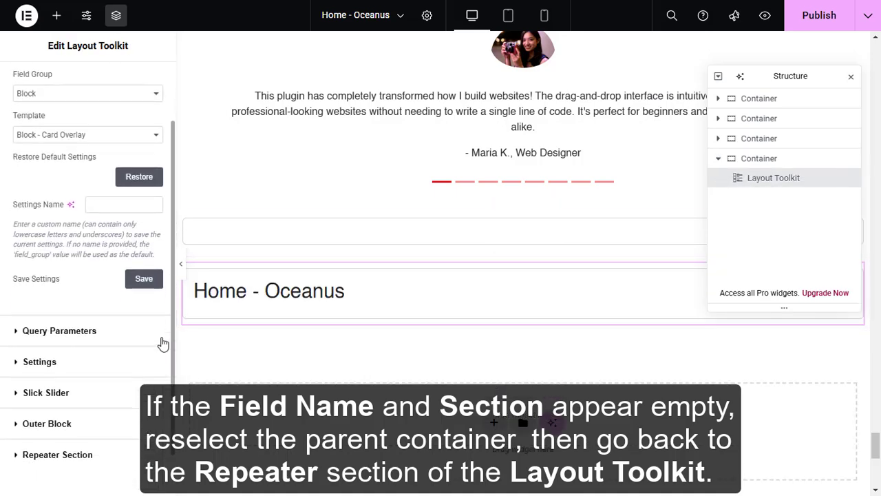
pyautogui.scroll(-2, 163, 343)
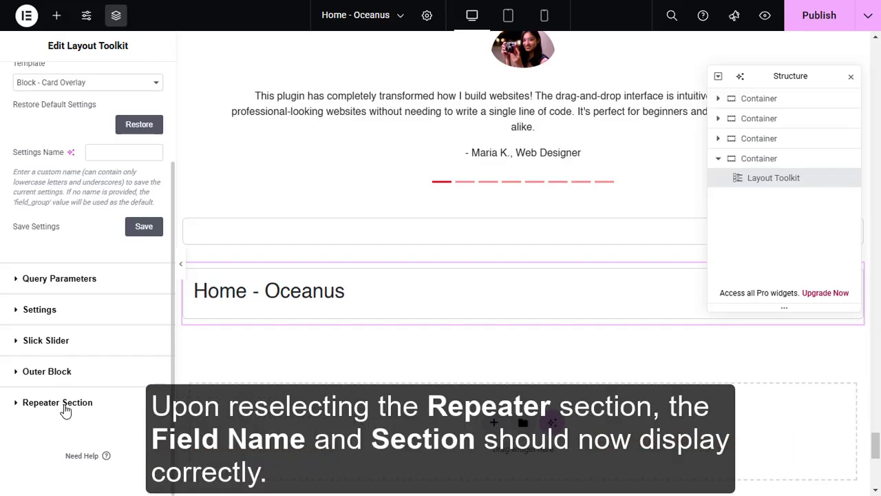
# In the Repeater Section, set the title item's Field Name to Text Block and its Section to the dynamic section option
pyautogui.click(57, 402)
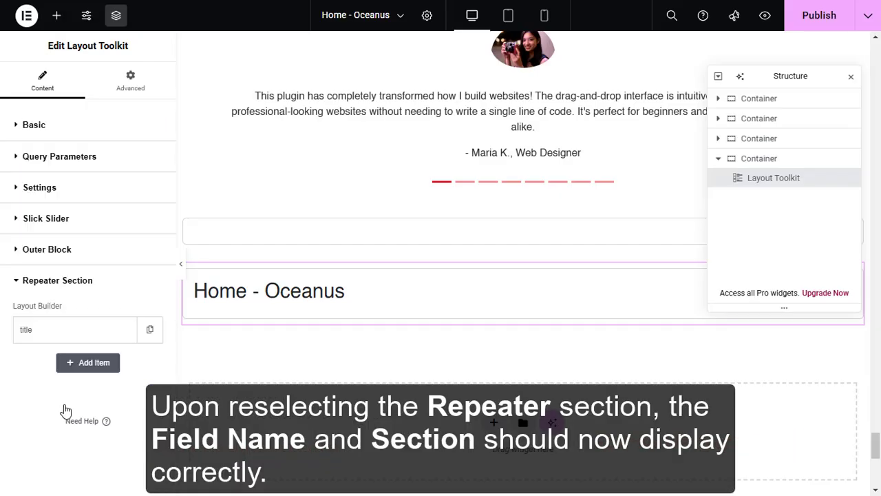
pyautogui.click(66, 341)
pyautogui.click(100, 363)
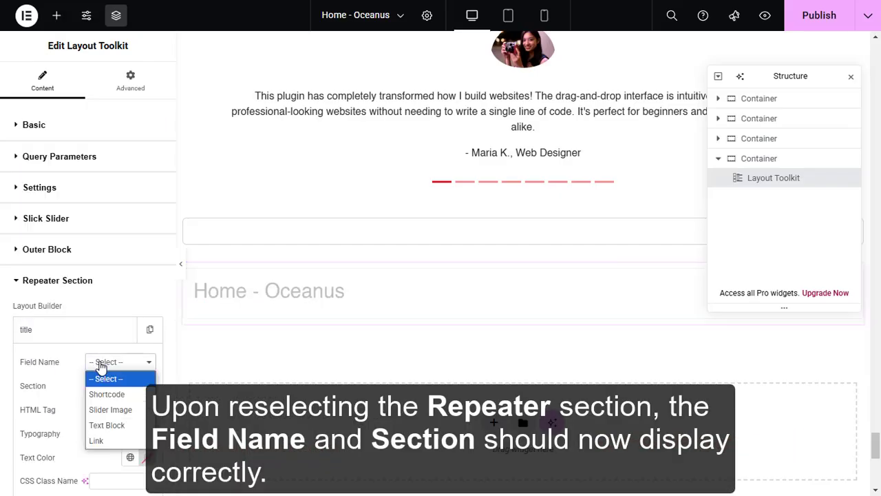
pyautogui.click(114, 424)
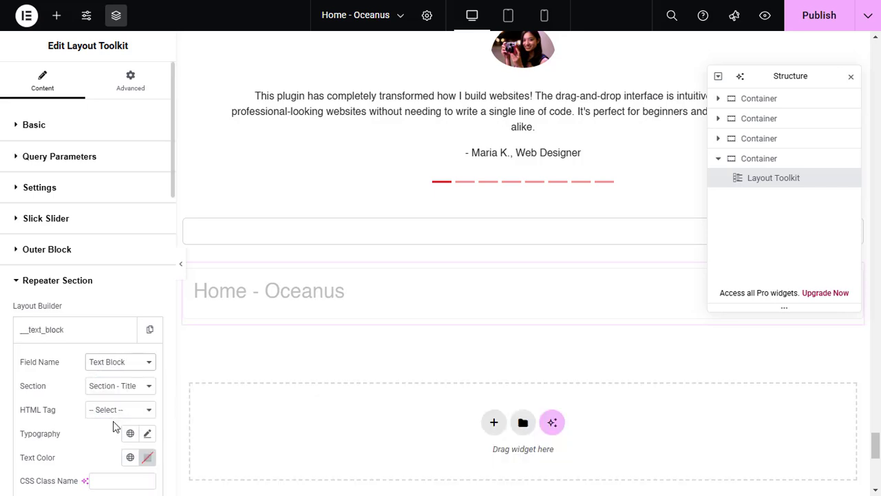
pyautogui.scroll(-1, 173, 204)
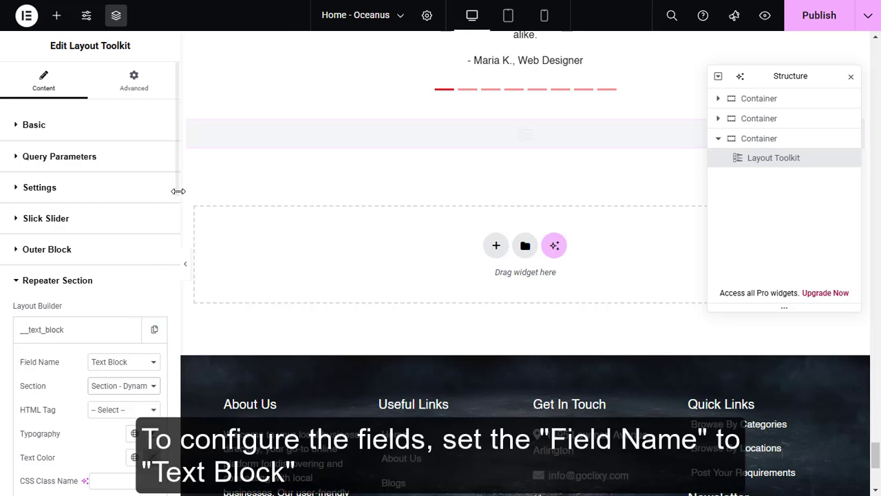
# Enter "Explore New York" as the text block's Heading
pyautogui.moveTo(177, 180); pyautogui.dragTo(173, 258)
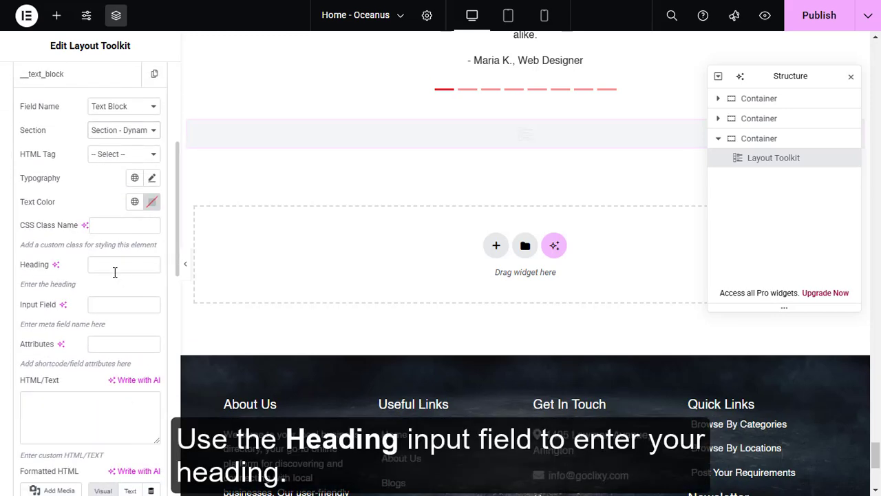
pyautogui.click(114, 268)
pyautogui.write('Explore New York')
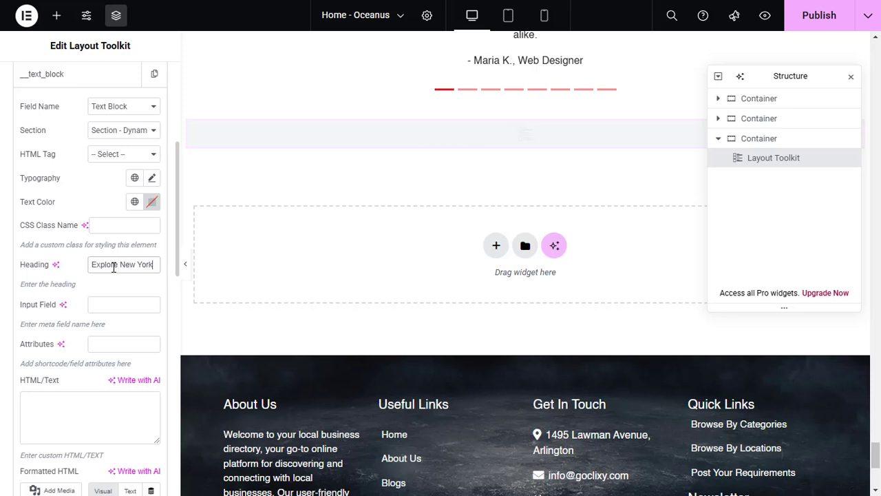
# Enter "Discover top businesses and services in the Big Apple" as the text block's HTML/Text description
pyautogui.click(99, 422)
pyautogui.write('Discover top businesses and ser')
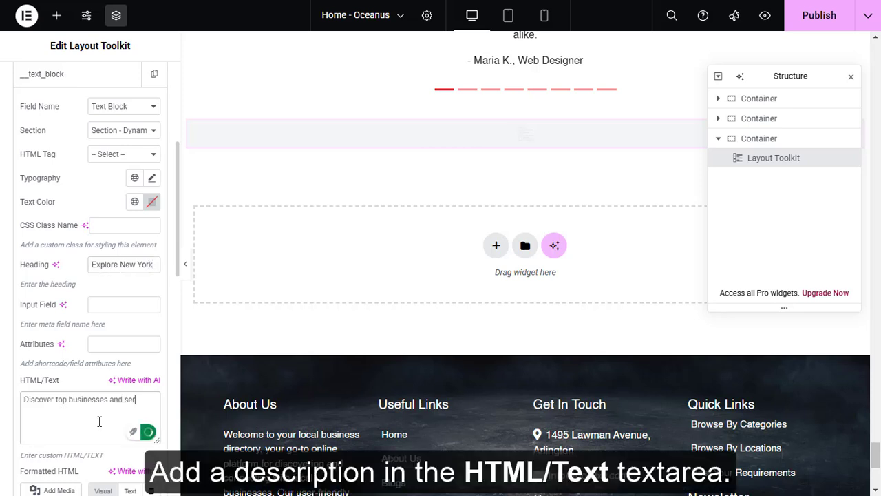
pyautogui.write('vices in the Big Apple')
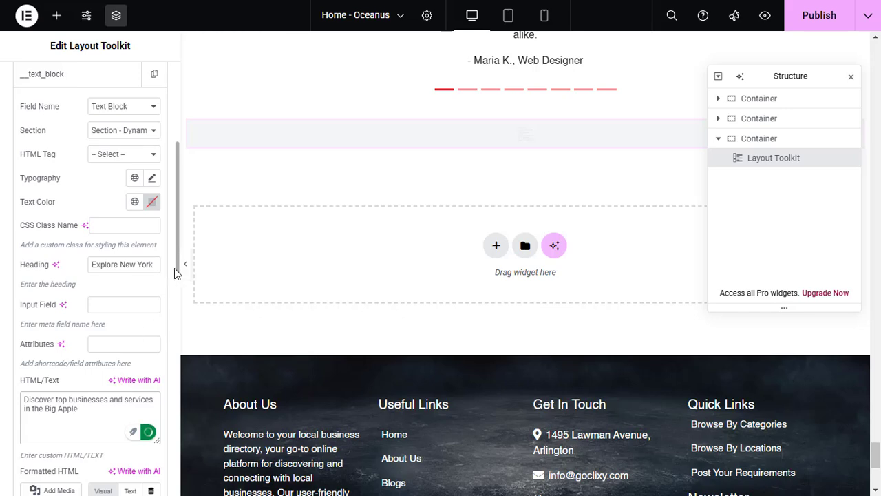
# Assign organic-farm-cover.jpg from the media library as the text block's image
pyautogui.scroll(-4, 176, 268)
pyautogui.scroll(-5, 174, 365)
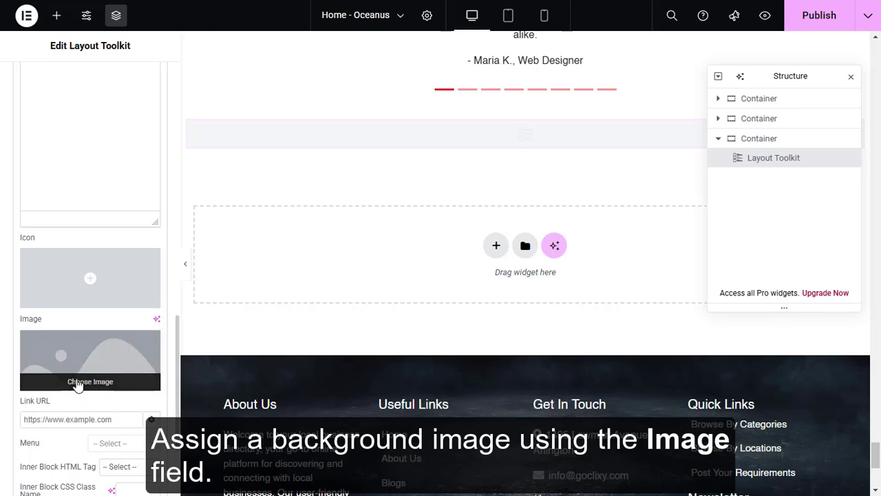
pyautogui.click(78, 385)
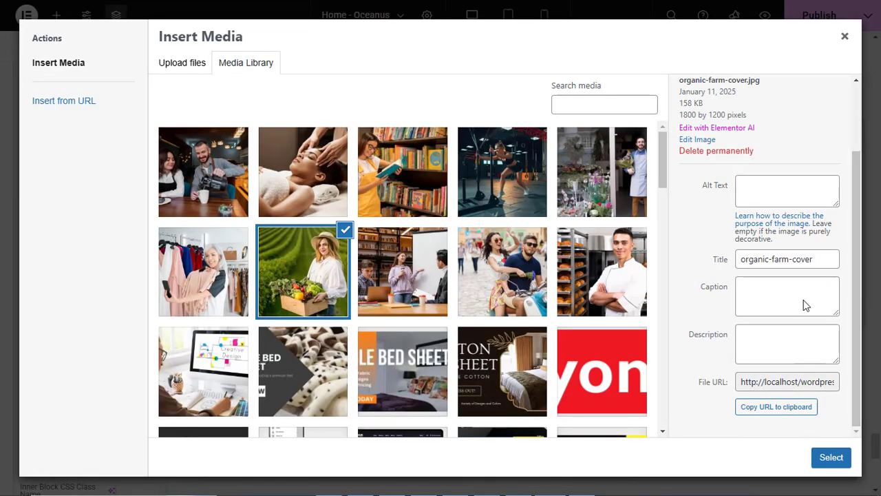
pyautogui.click(831, 456)
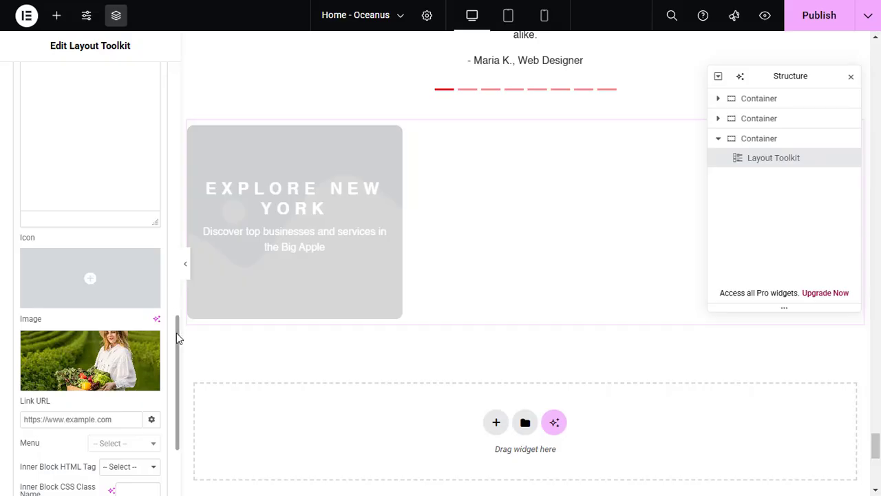
# Set the text block's Link URL to member/dashboard
pyautogui.moveTo(176, 333); pyautogui.dragTo(177, 374)
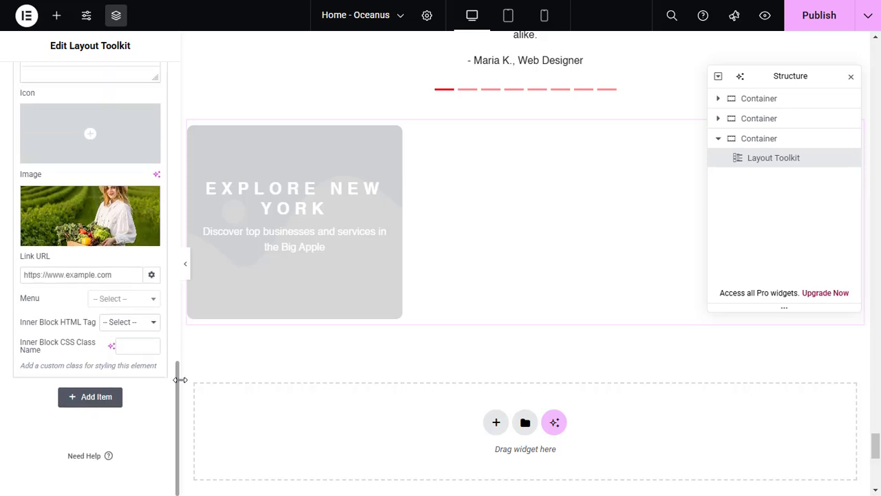
pyautogui.click(92, 275)
pyautogui.write('member/dash')
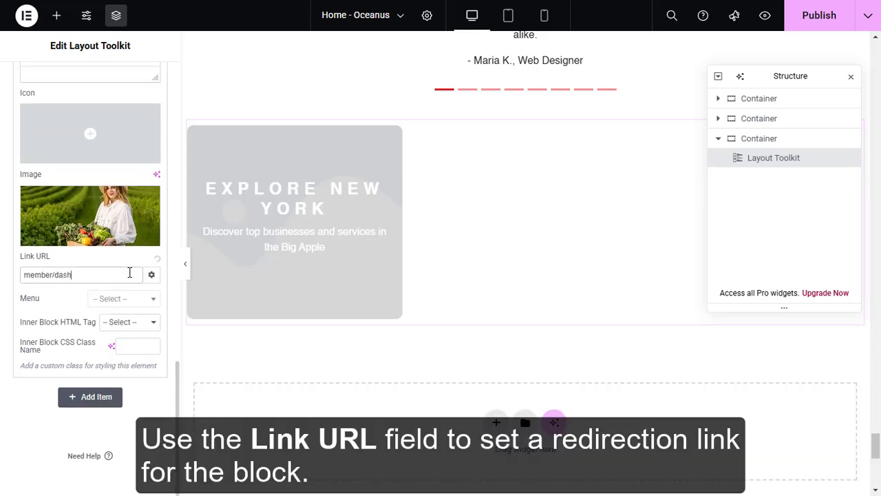
pyautogui.write('board')
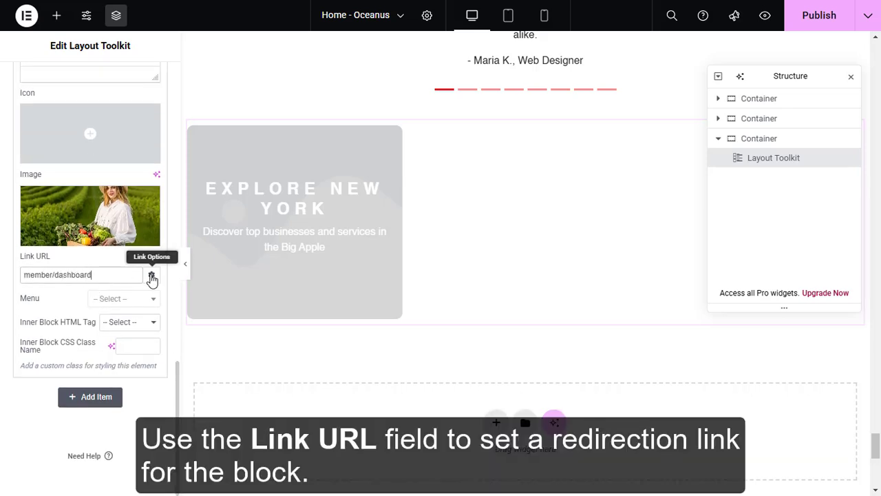
# Give the Link URL the custom attribute title|Explore More in its link options
pyautogui.click(151, 275)
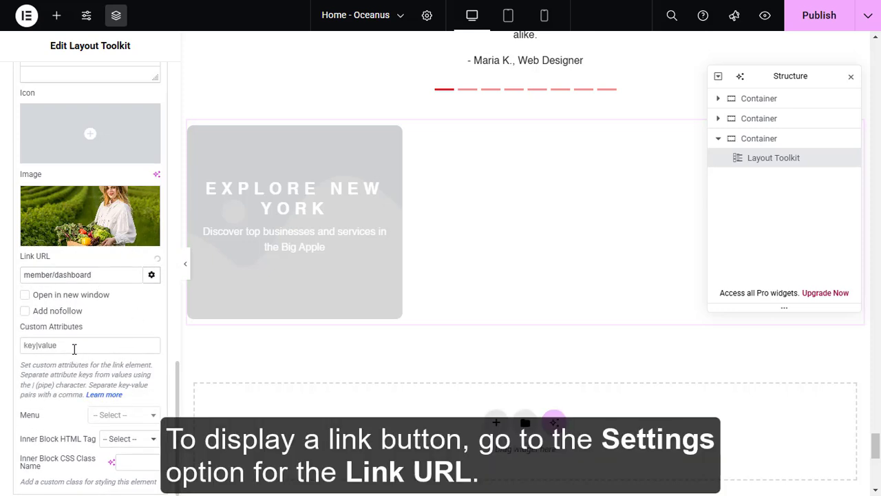
pyautogui.click(74, 346)
pyautogui.write('title')
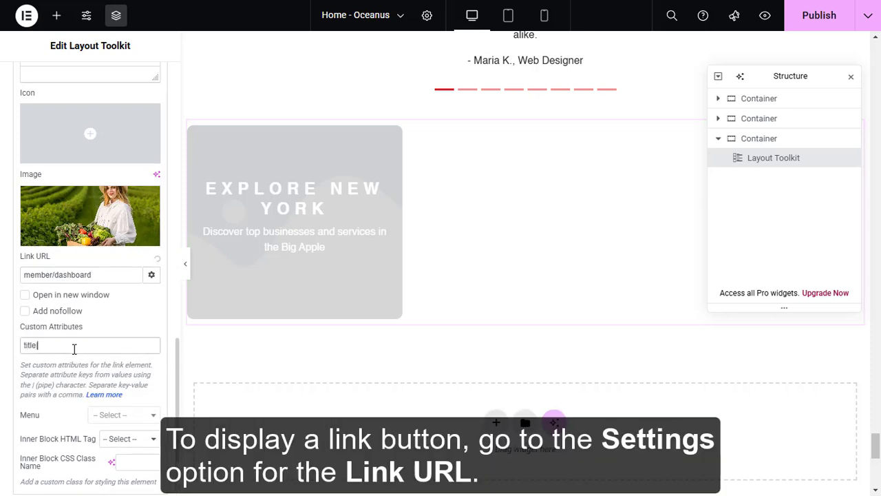
pyautogui.write('|Explore')
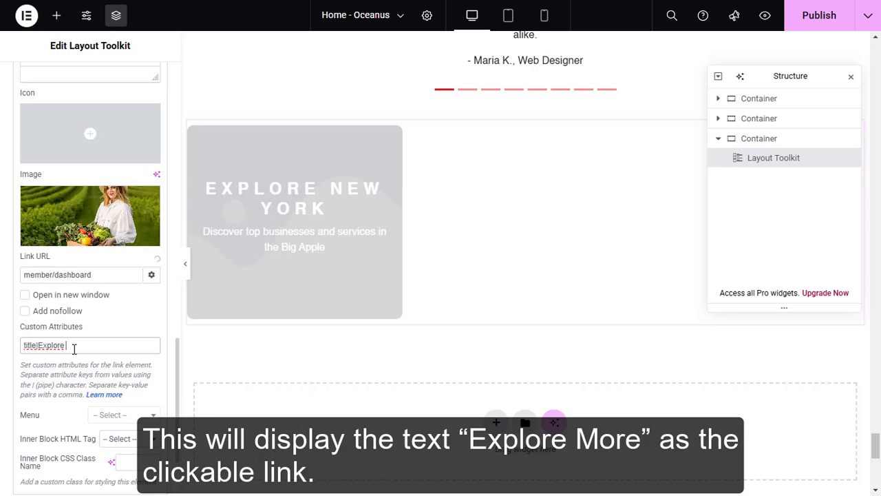
pyautogui.write('More')
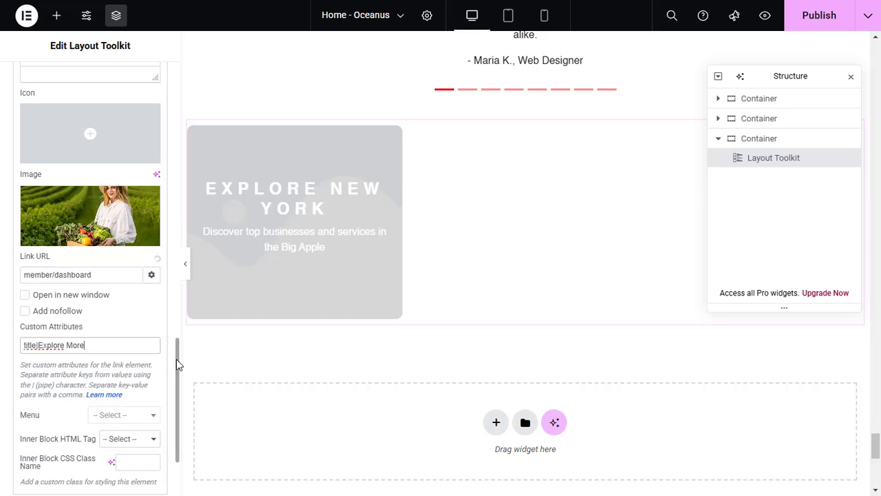
# Add a second item to the Repeater Section and bring up its field settings
pyautogui.moveTo(177, 359); pyautogui.dragTo(176, 432)
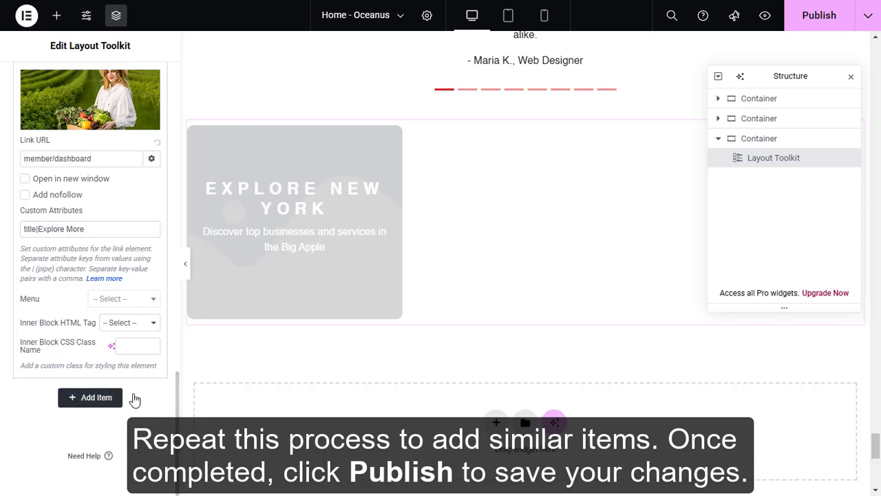
pyautogui.click(135, 399)
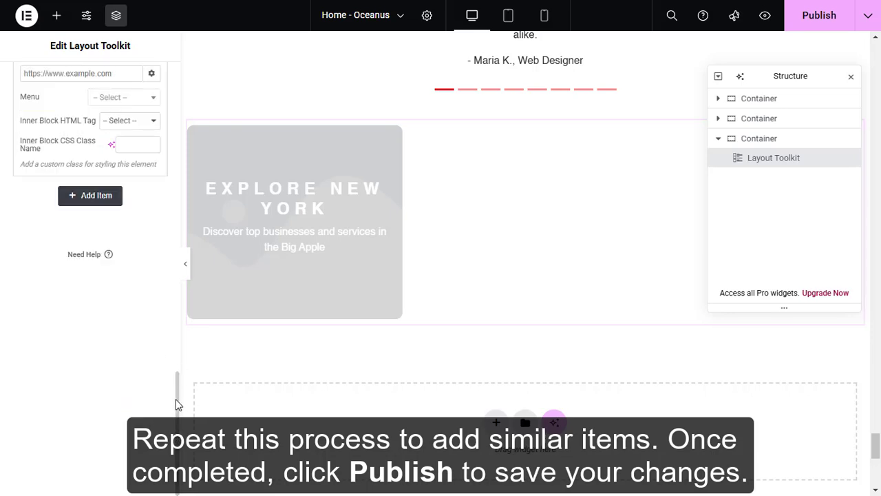
pyautogui.scroll(3, 176, 380)
pyautogui.scroll(8, 174, 255)
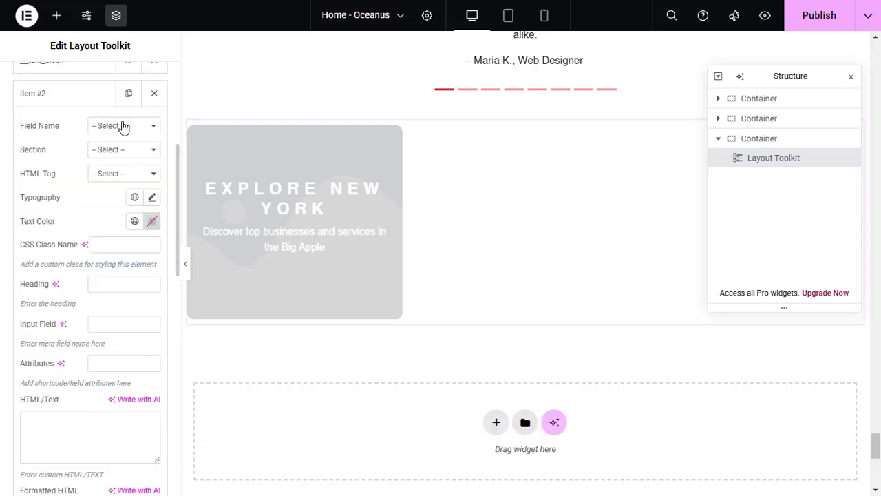
# Set the second item's Field Name to Text Block and its Section to Section - Dynamic
pyautogui.click(122, 126)
pyautogui.click(122, 189)
pyautogui.click(122, 153)
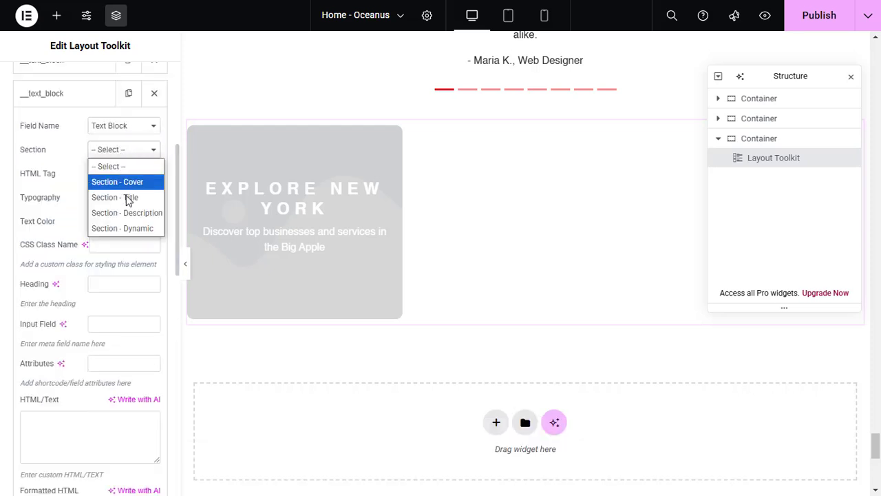
pyautogui.click(133, 230)
# Enter the heading "Discover Los Angeles" and the HTML/Text "Find the best local services and attractions in LA" for the second item
pyautogui.click(123, 284)
pyautogui.write('Discover Los Angeles')
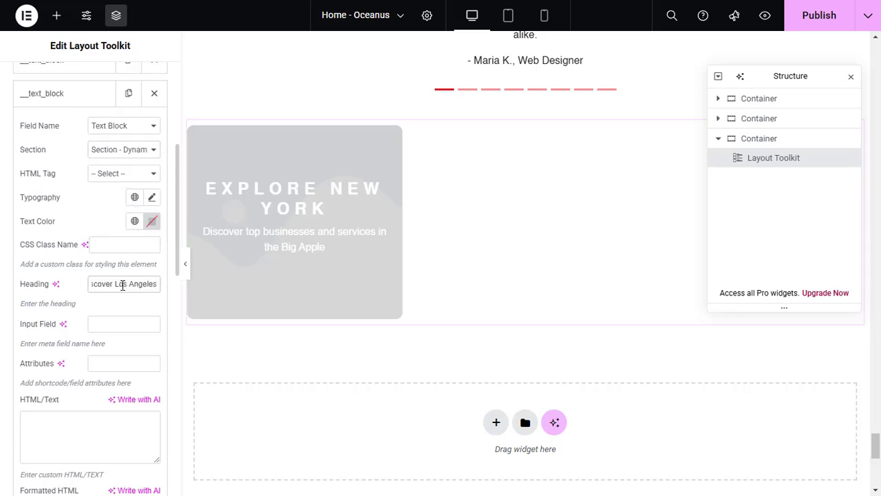
pyautogui.click(80, 445)
pyautogui.write('Find the best local services and attractions in LA')
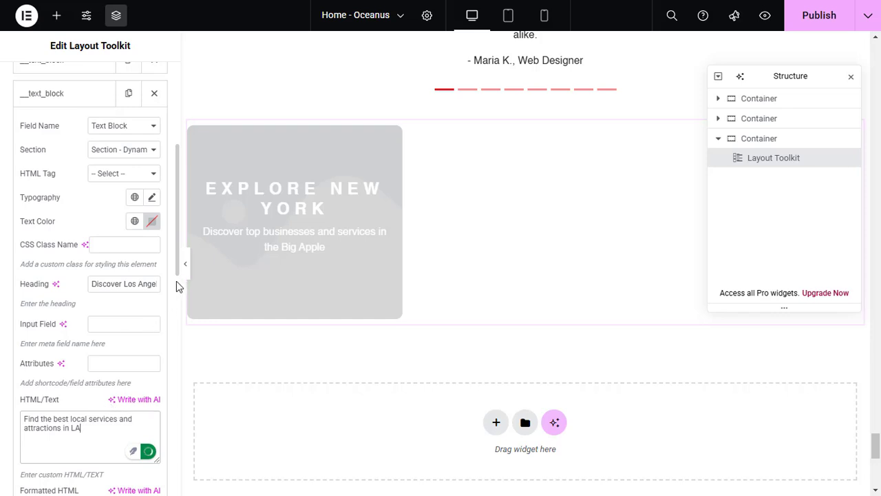
# Assign cover-flourist.jpg from the media library as the second item's image
pyautogui.moveTo(176, 282); pyautogui.dragTo(170, 450)
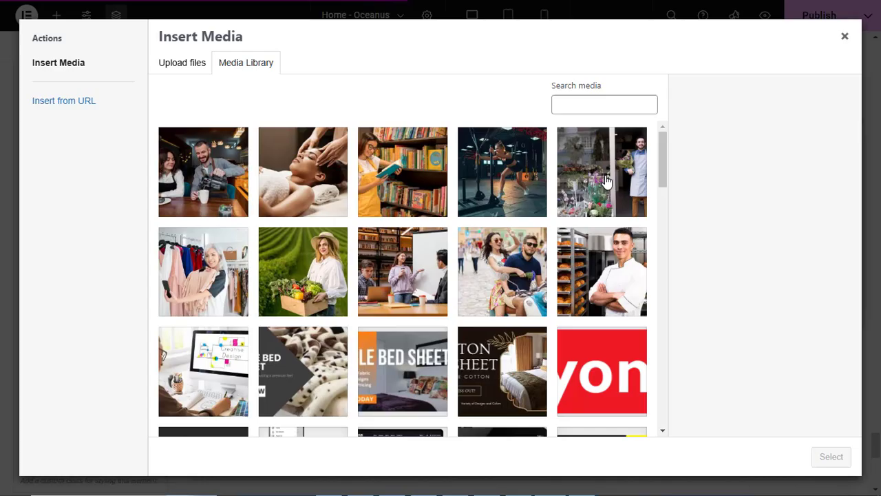
pyautogui.click(604, 176)
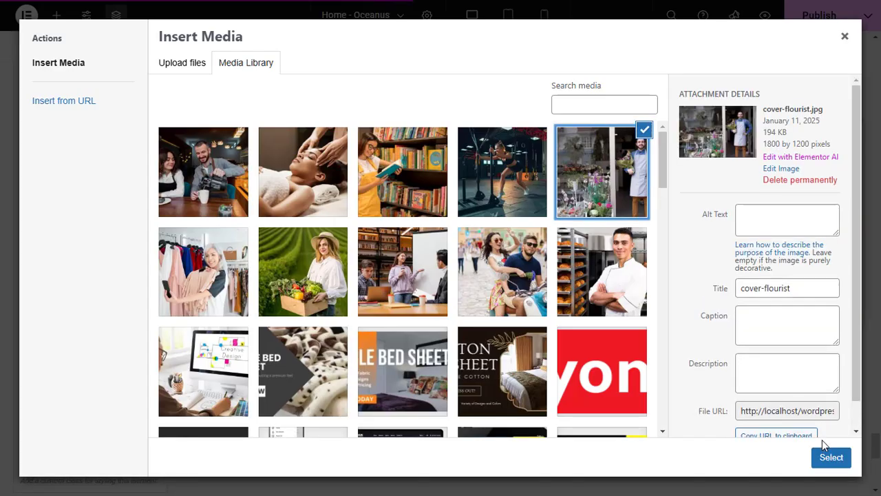
pyautogui.click(832, 461)
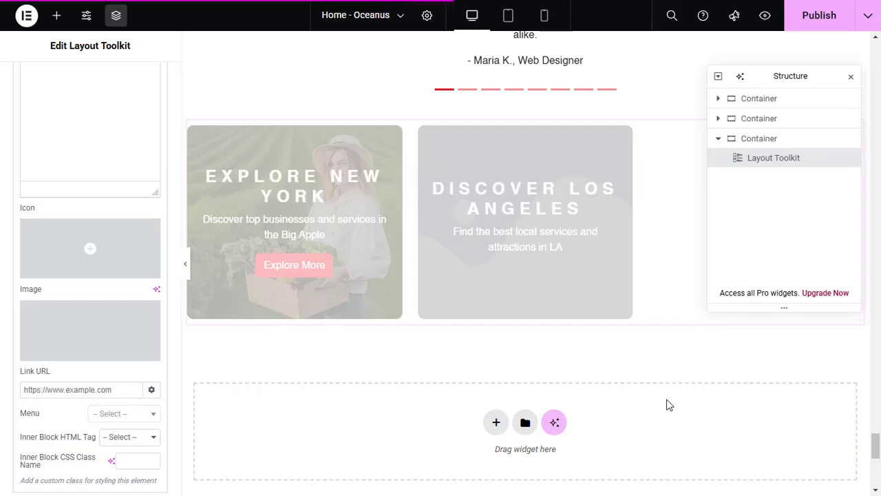
pyautogui.click(138, 390)
pyautogui.write('https://www.quickbuildwp.com')
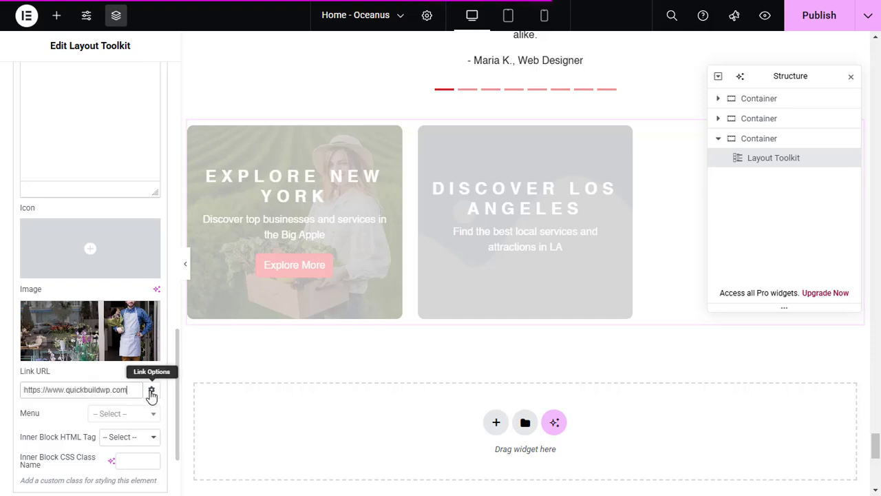
pyautogui.click(151, 390)
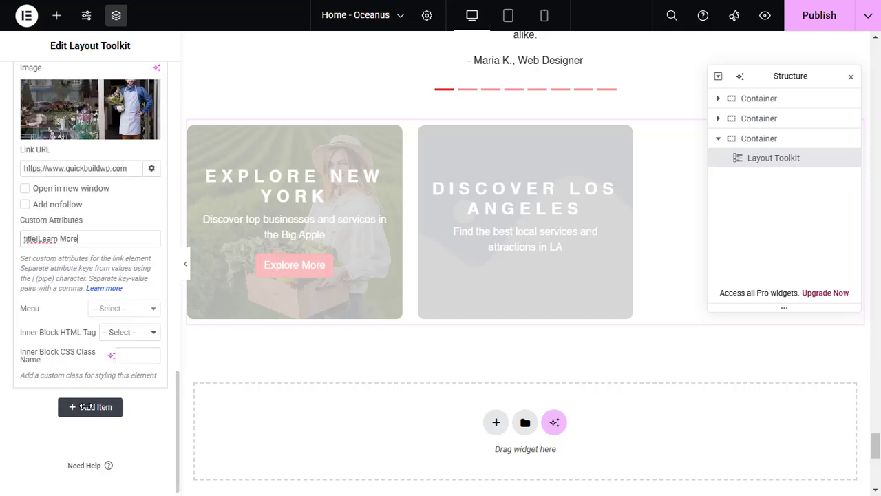
# Add a third item to the Repeater Section as a Text Block in Section - Dynamic
pyautogui.click(86, 408)
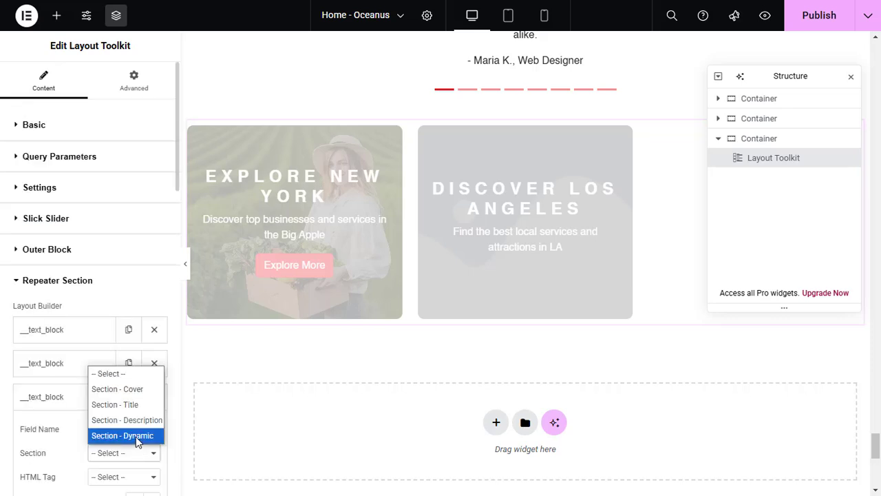
pyautogui.click(136, 437)
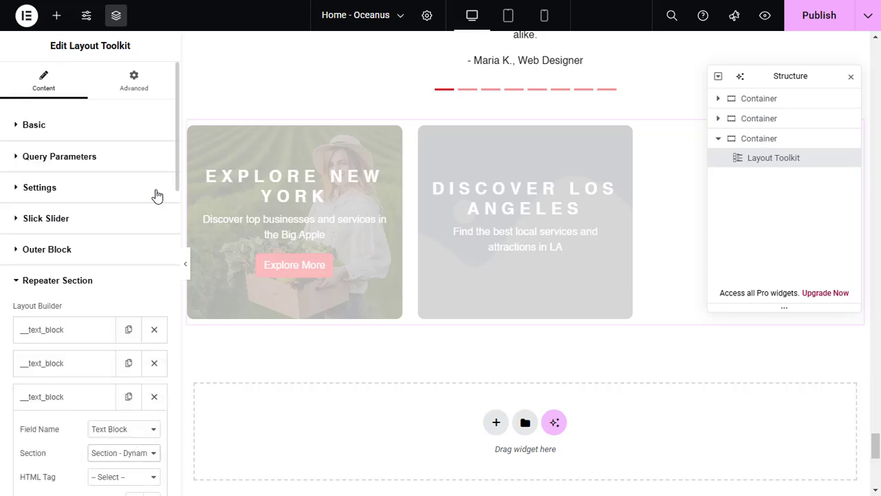
# Give the third item the heading "Visit Chicago" and the HTML/Text "Search for top rated businesses and things to do in Chicago"
pyautogui.moveTo(176, 178); pyautogui.dragTo(177, 280)
pyautogui.click(132, 262)
pyautogui.write('Visit Chicago')
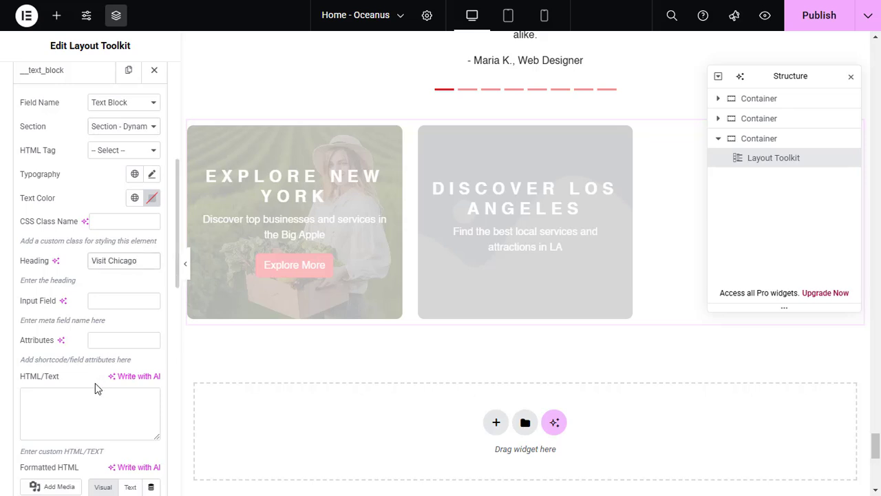
pyautogui.click(83, 408)
pyautogui.write('Search')
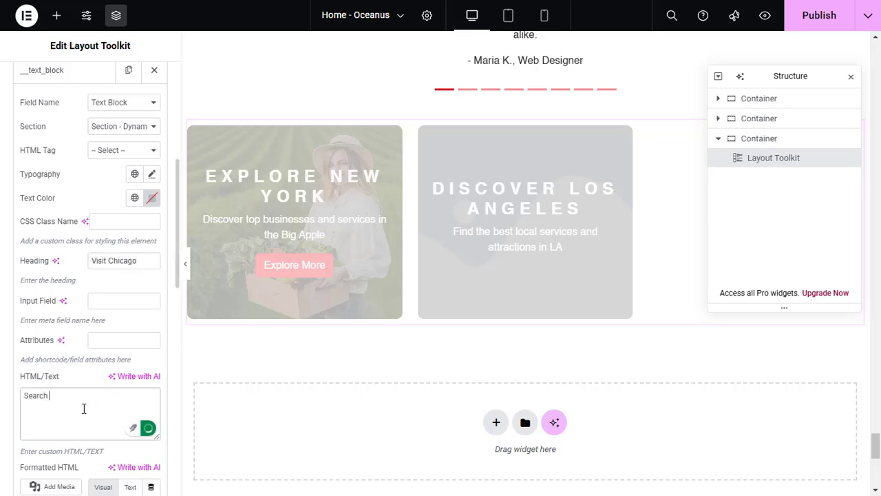
pyautogui.write(' for top rated businesses and things to do in Chicago')
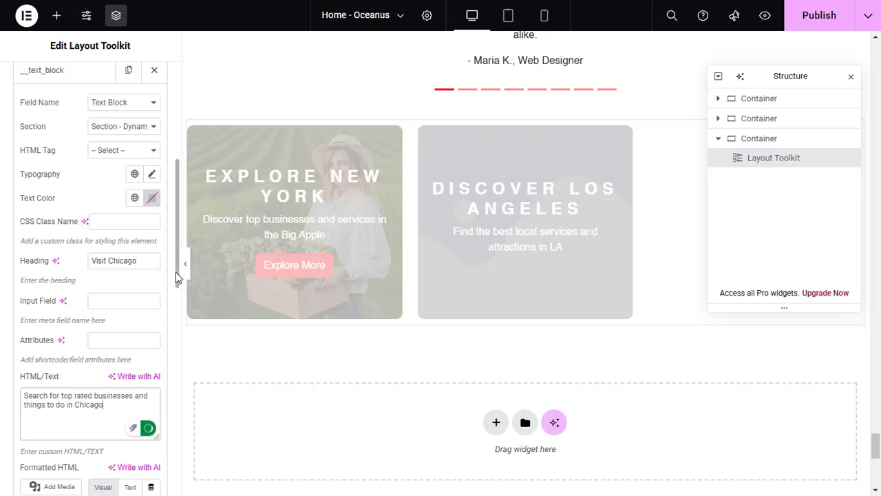
# Assign cover-coffee.jpg from the media library as the third item's image
pyautogui.scroll(-10, 174, 358)
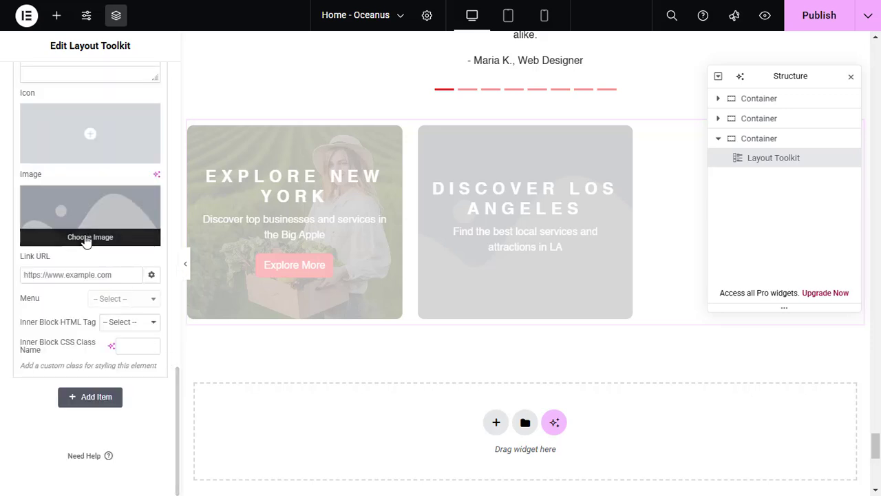
pyautogui.click(86, 239)
pyautogui.click(221, 199)
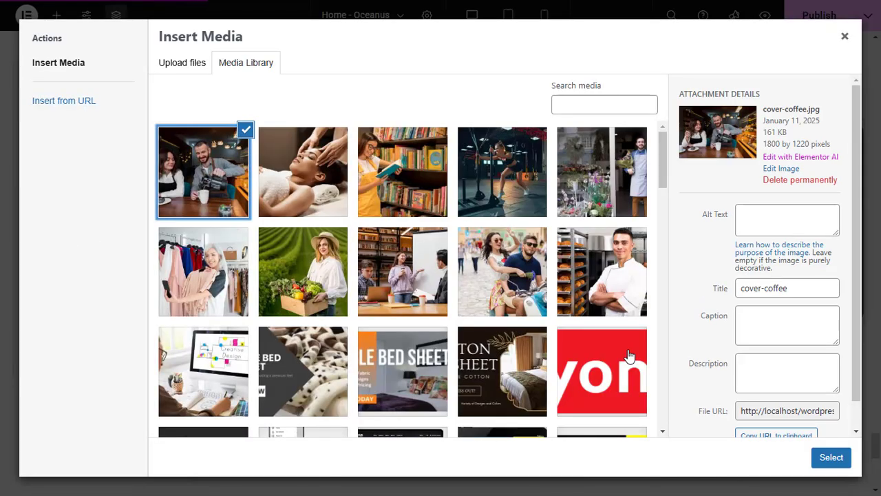
pyautogui.click(839, 460)
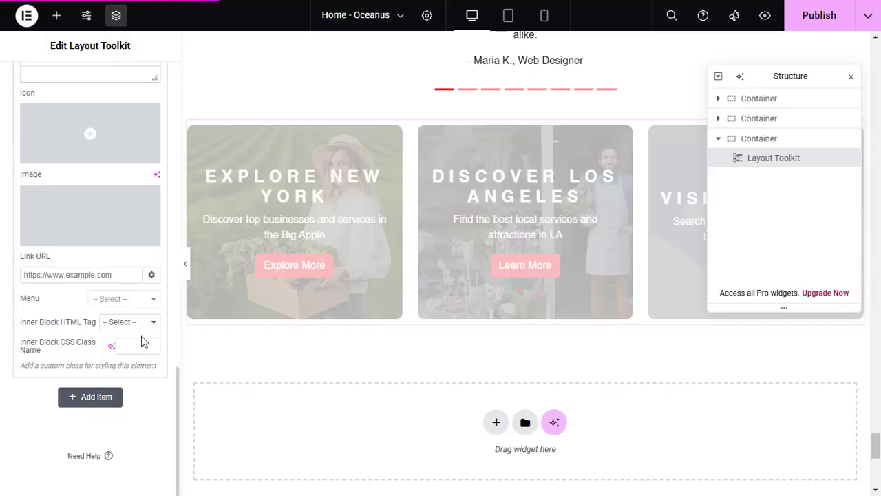
pyautogui.click(131, 276)
pyautogui.write('https://www.goclixy.com')
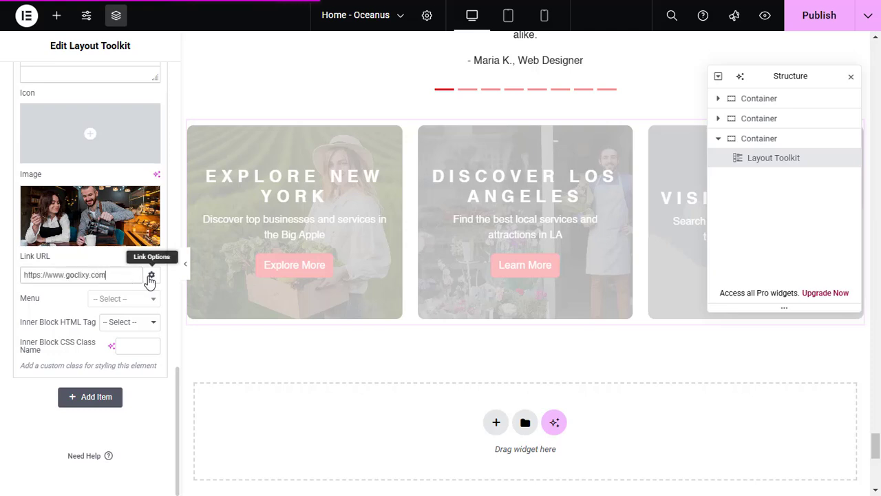
pyautogui.click(150, 276)
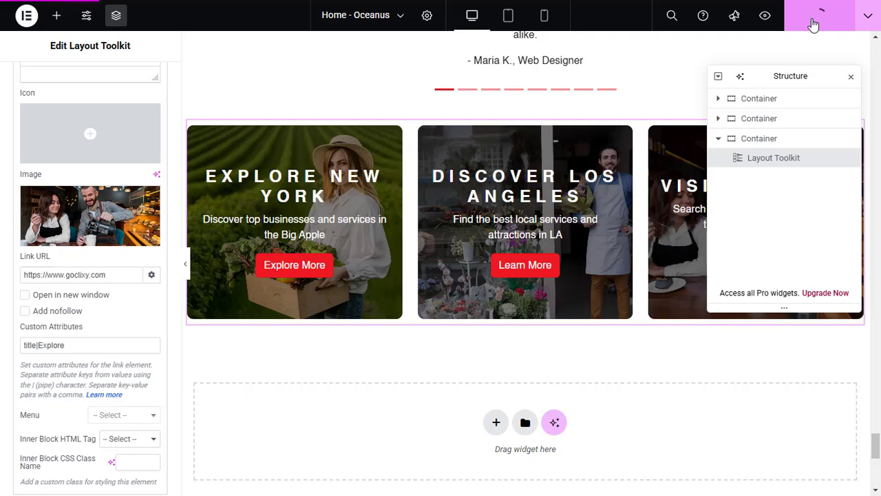
# Add another Layout Toolkit widget in a new container below the three-card section
pyautogui.scroll(-3, 173, 315)
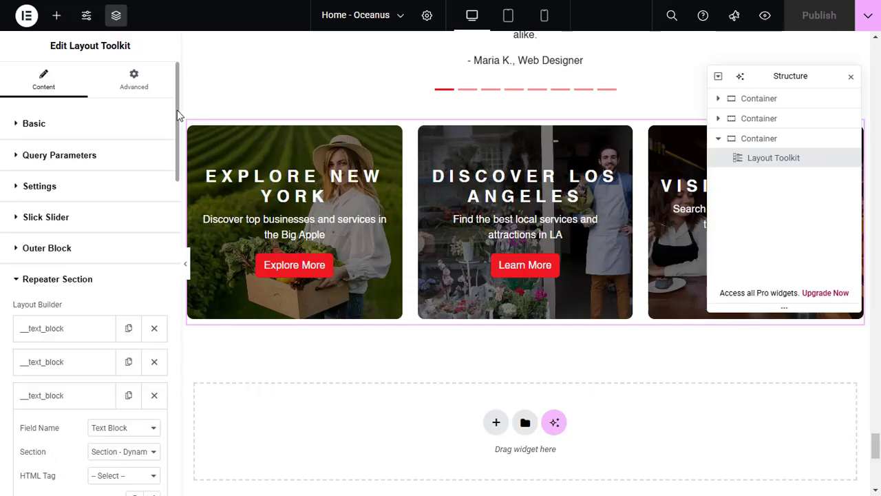
pyautogui.click(58, 19)
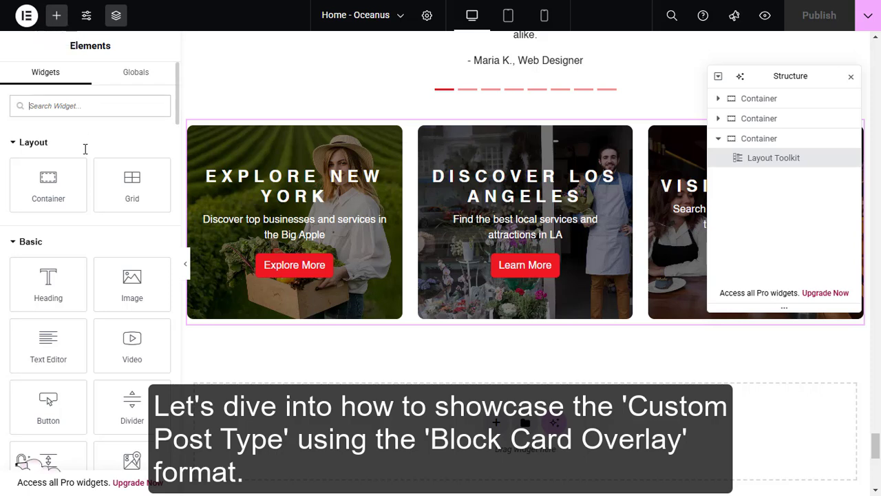
pyautogui.write('layou')
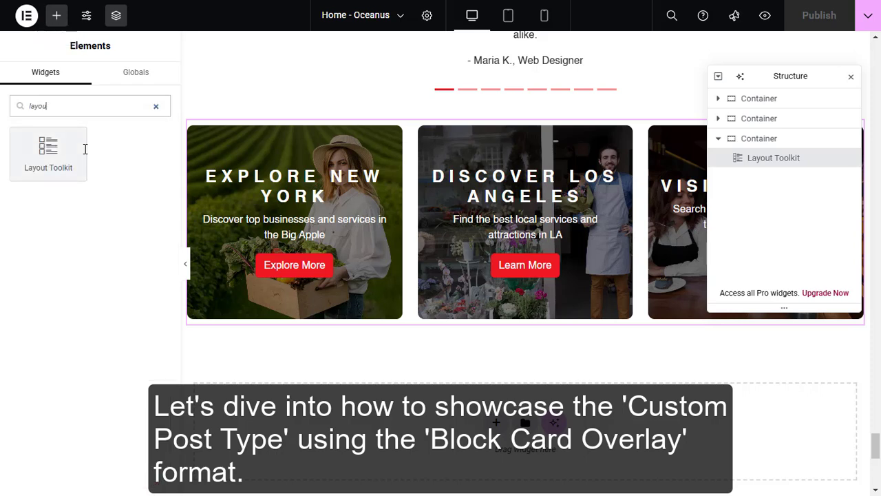
pyautogui.moveTo(66, 149); pyautogui.dragTo(423, 454)
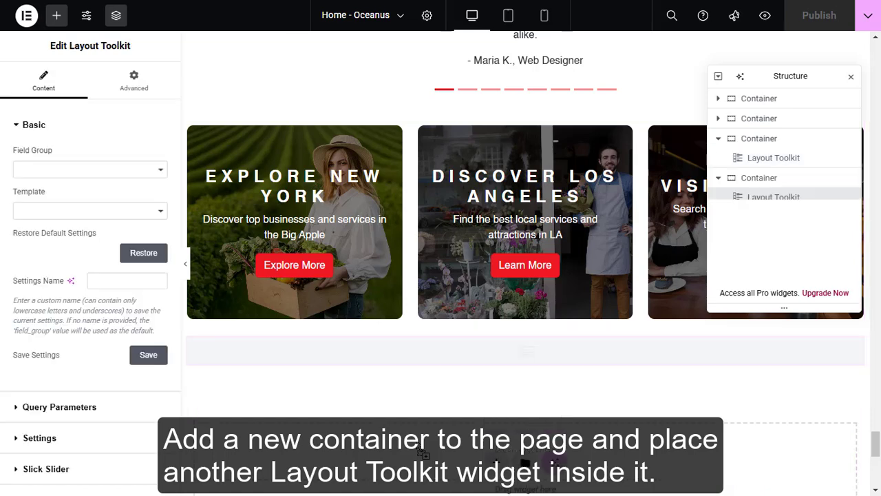
# Set the new widget's Field Group to Listing - Field Group and its Template to Block - Card Overlay
pyautogui.click(131, 177)
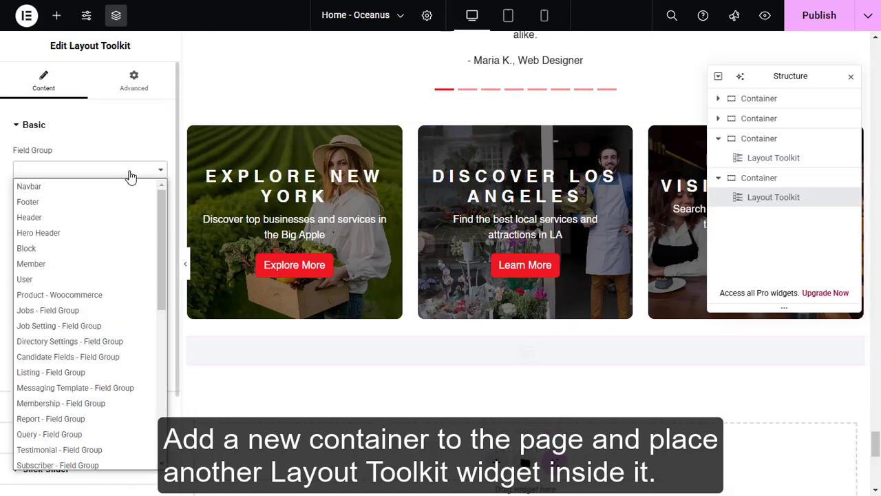
pyautogui.moveTo(160, 268); pyautogui.dragTo(161, 280)
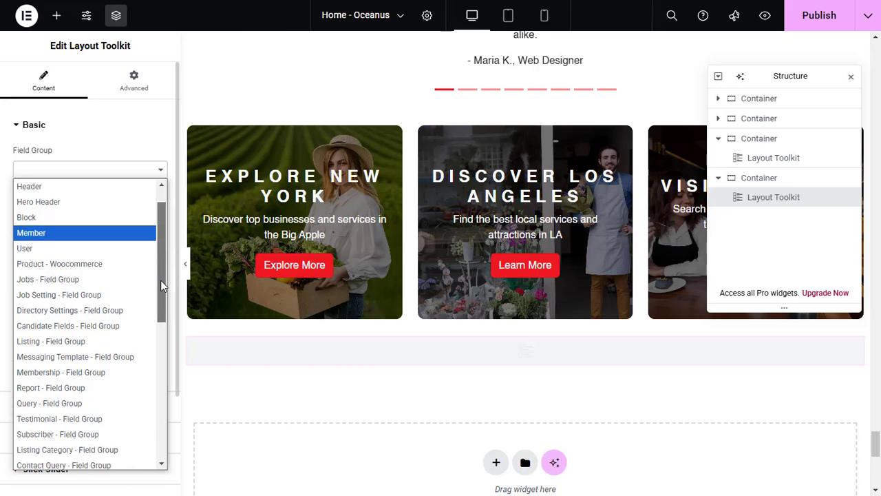
pyautogui.click(118, 343)
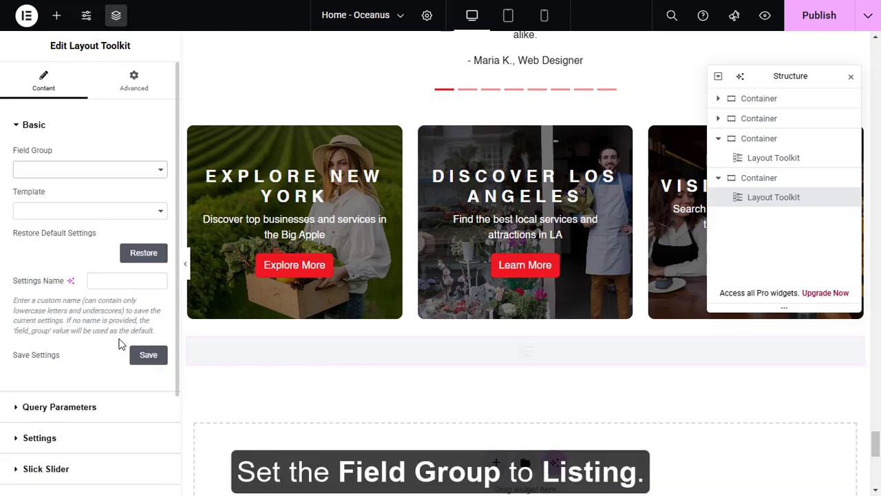
pyautogui.click(109, 213)
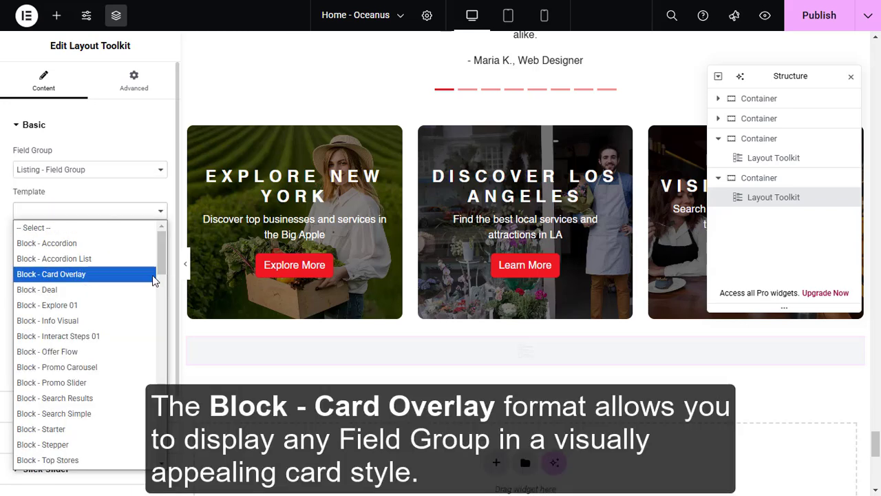
pyautogui.click(153, 274)
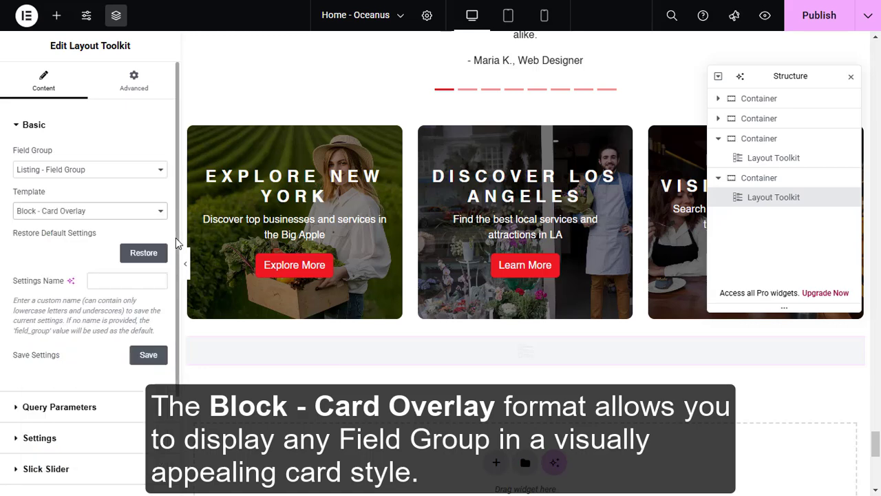
pyautogui.scroll(-2, 173, 298)
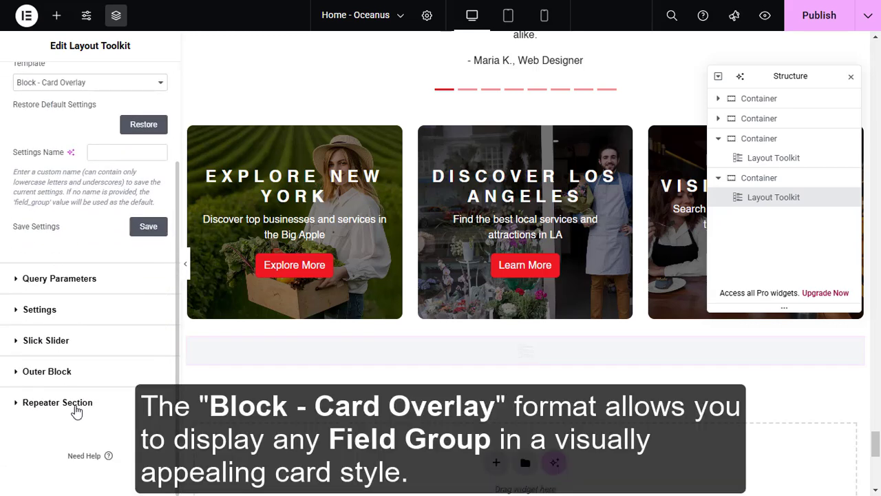
pyautogui.click(75, 409)
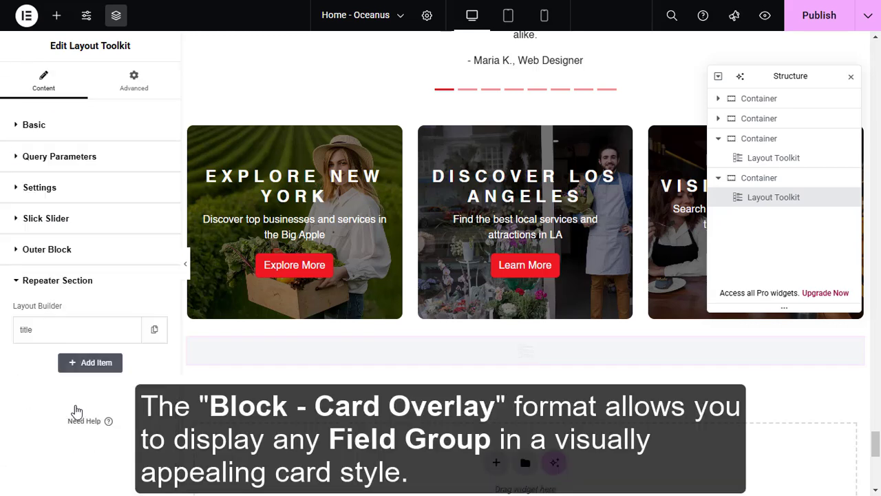
pyautogui.click(119, 334)
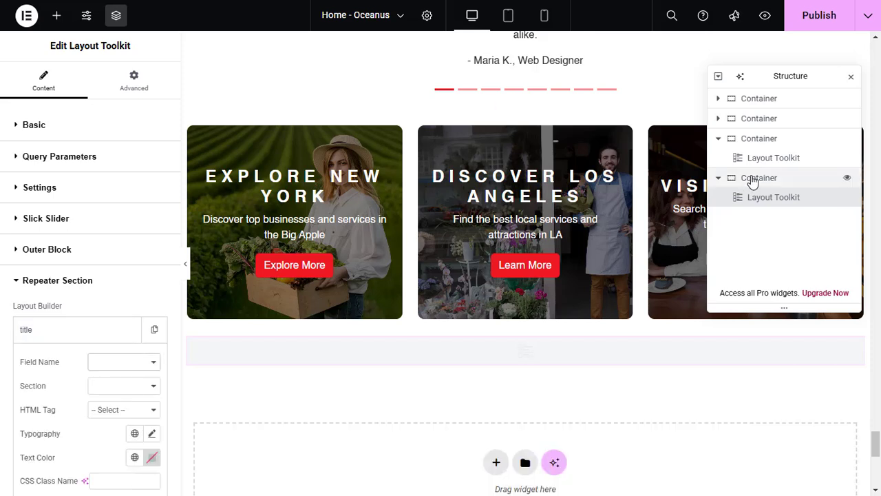
pyautogui.click(764, 198)
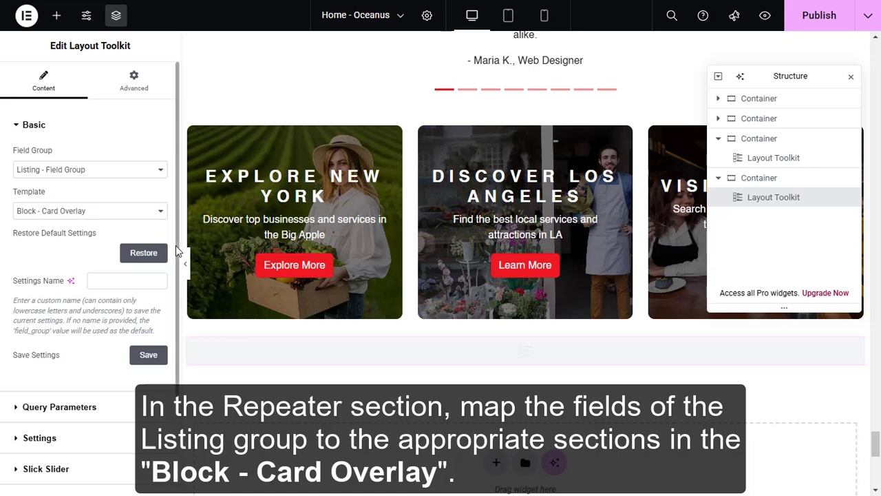
# Check the title item's Field Name and Section mapping in the new widget's Repeater Section
pyautogui.scroll(-3, 165, 331)
pyautogui.click(69, 404)
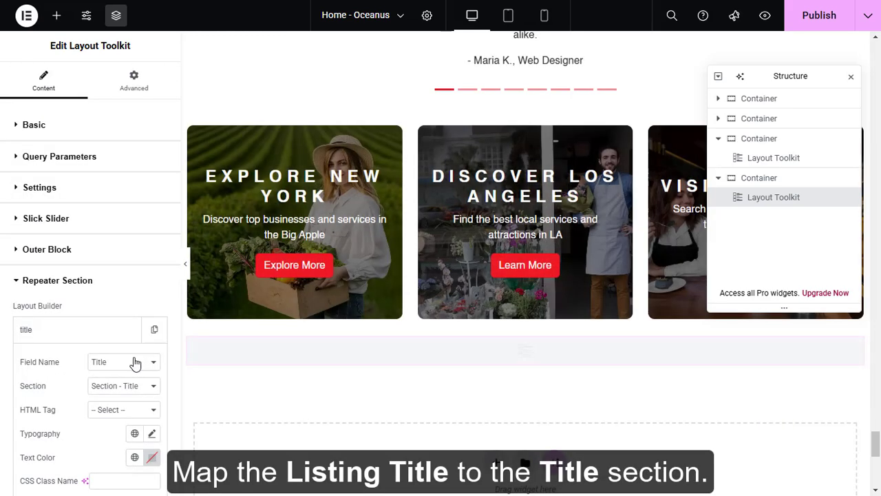
pyautogui.click(135, 363)
pyautogui.click(136, 363)
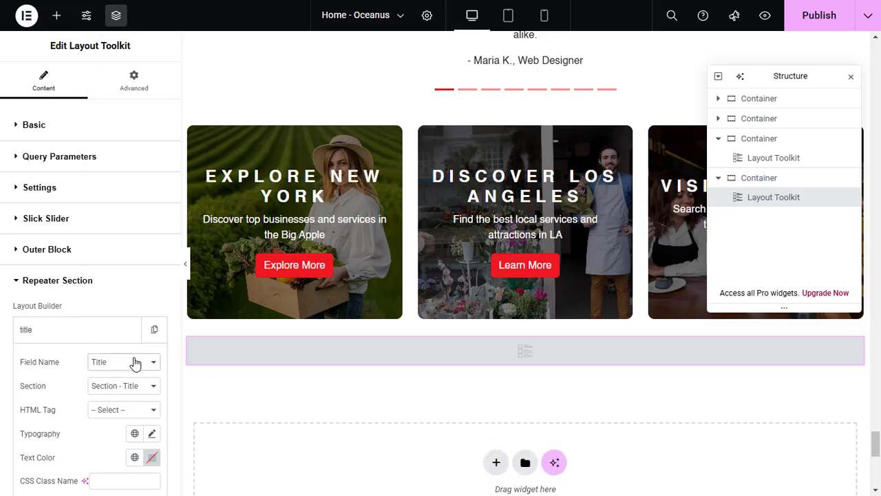
pyautogui.click(134, 386)
pyautogui.click(135, 385)
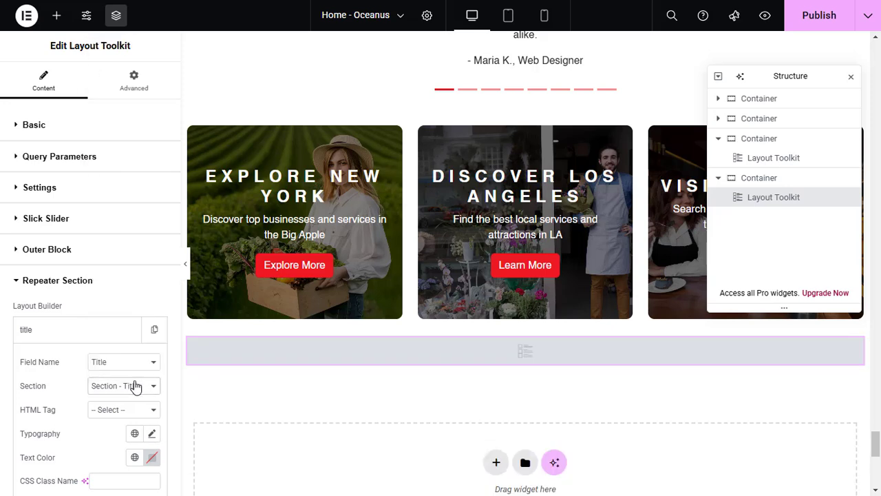
pyautogui.click(117, 337)
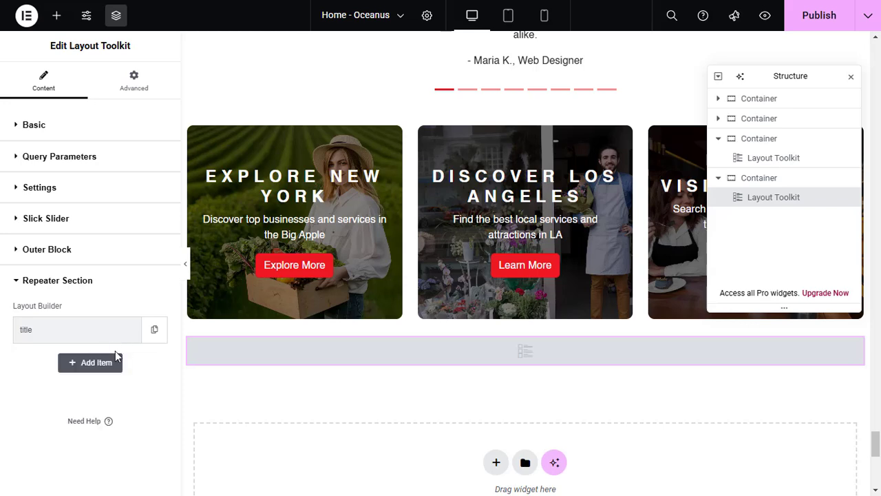
# Add a second repeater item with Field Name Description mapped to Section - Description
pyautogui.click(116, 370)
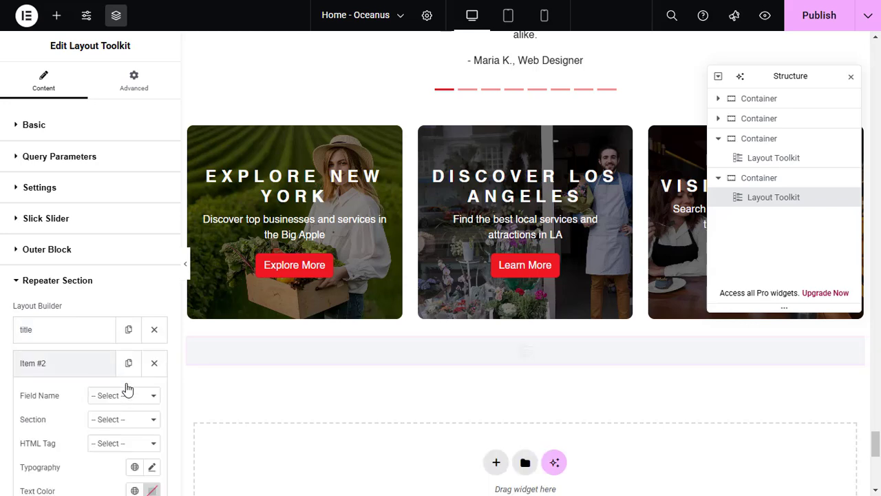
pyautogui.scroll(-3, 124, 399)
pyautogui.click(112, 194)
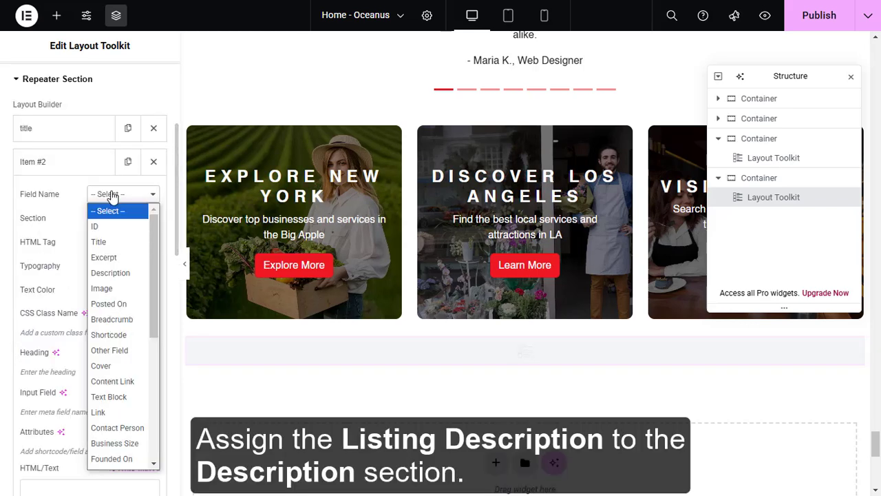
pyautogui.click(122, 276)
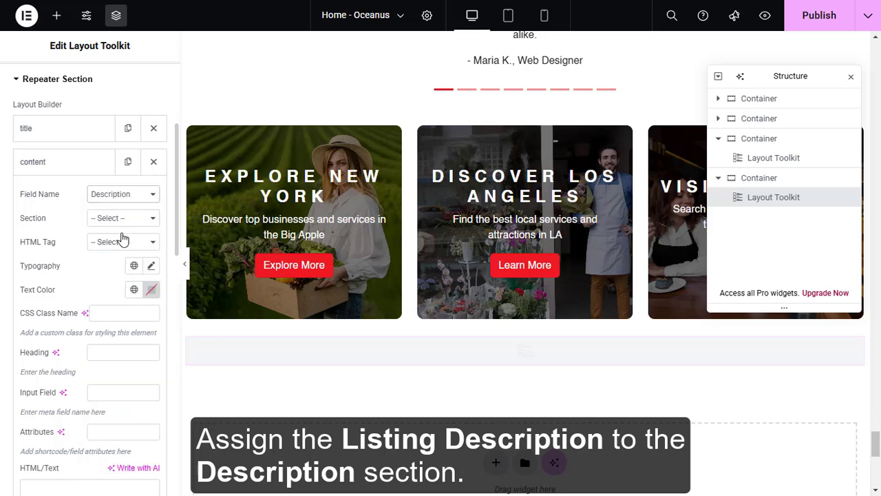
pyautogui.click(124, 220)
pyautogui.click(132, 282)
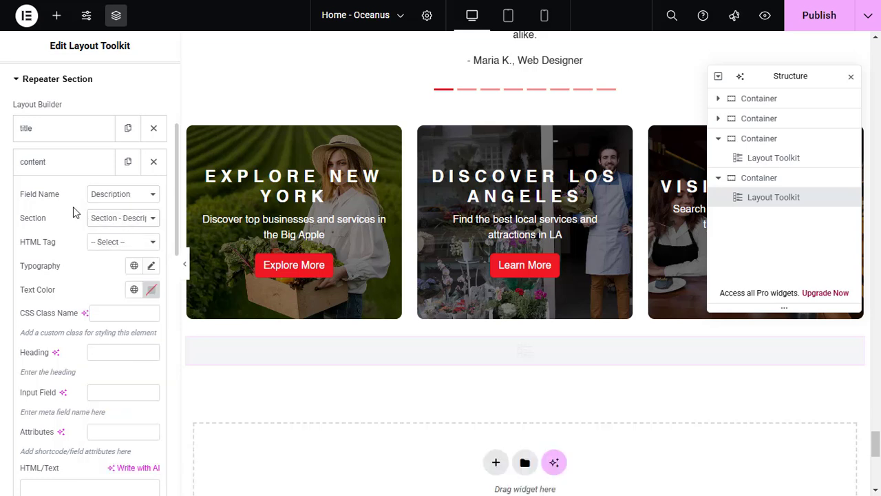
pyautogui.click(53, 167)
# Add a third repeater item with Field Name Cover mapped to Section - Cover
pyautogui.click(91, 196)
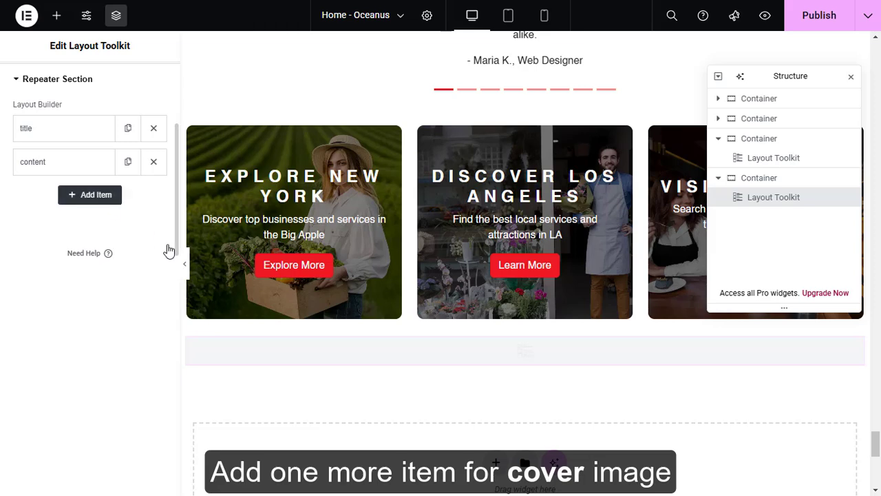
pyautogui.scroll(-4, 142, 281)
pyautogui.click(123, 194)
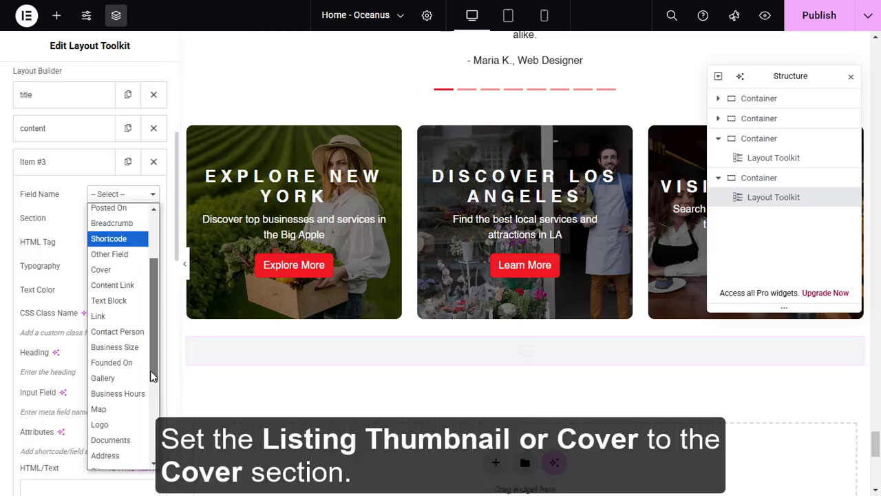
pyautogui.click(101, 280)
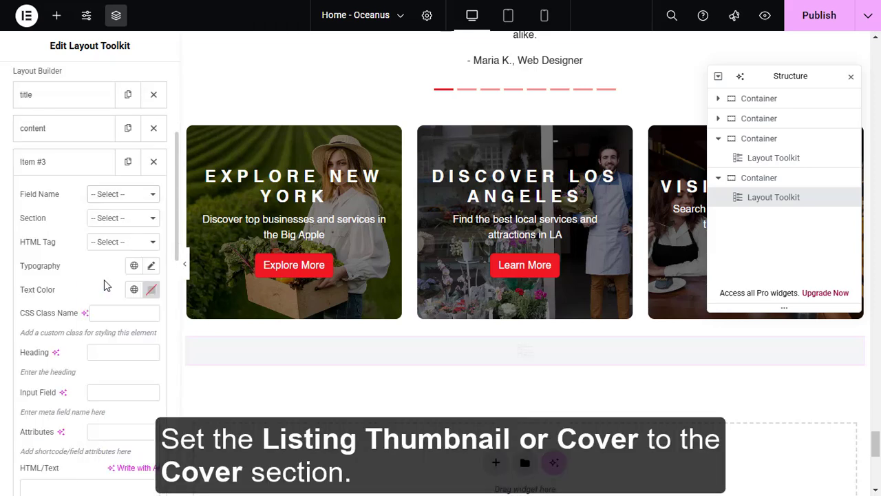
pyautogui.click(117, 219)
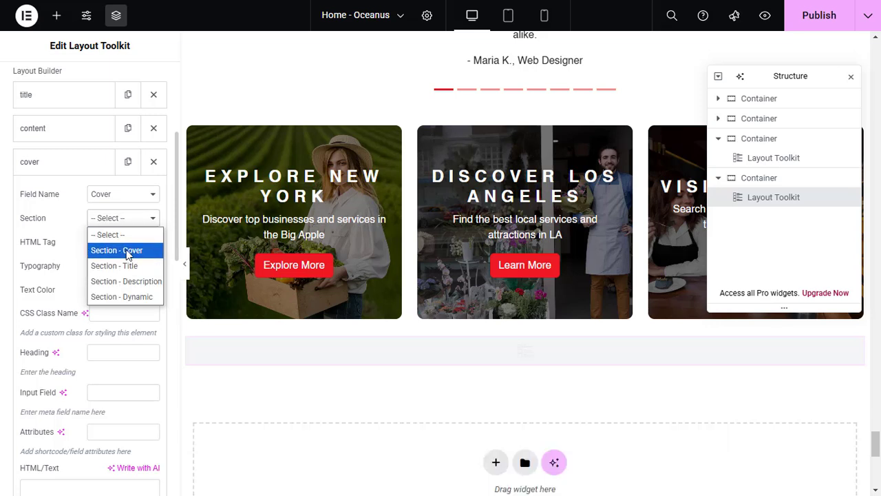
pyautogui.click(126, 249)
pyautogui.click(78, 165)
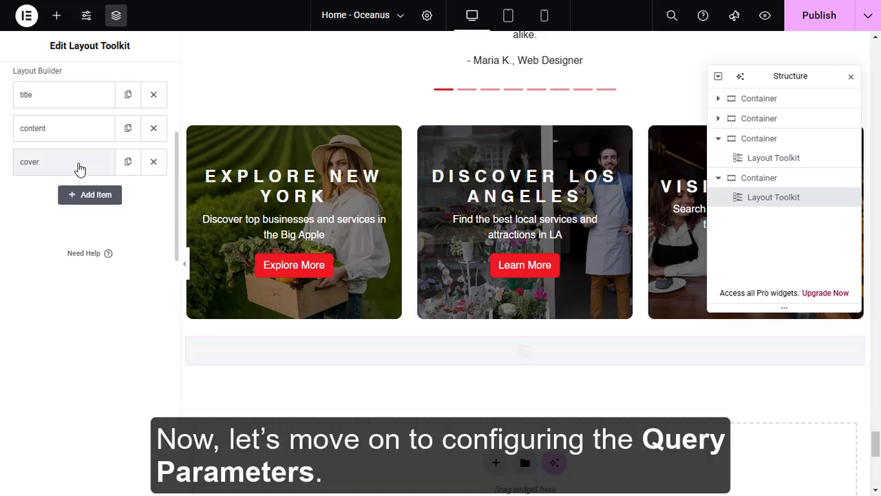
# Enable the listing widget's query parameters with a Limit of 3, and publish the page
pyautogui.moveTo(175, 221); pyautogui.dragTo(172, 144)
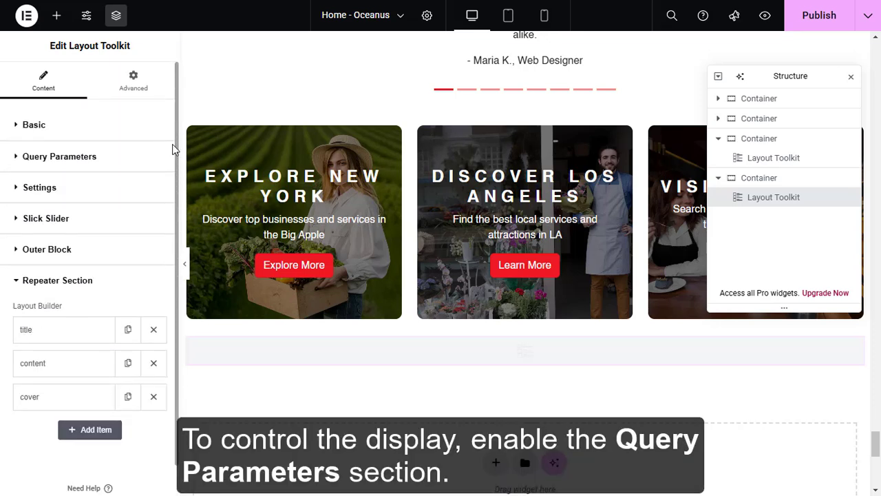
pyautogui.click(60, 161)
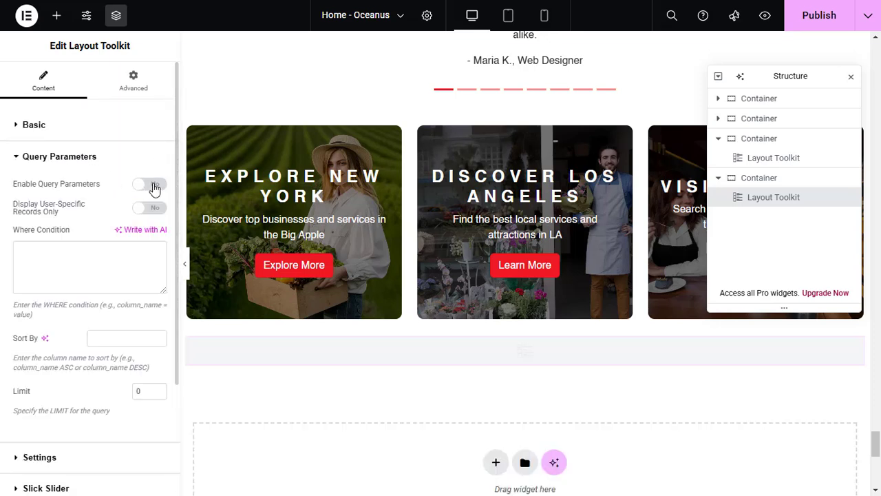
pyautogui.click(153, 186)
pyautogui.doubleClick(136, 391)
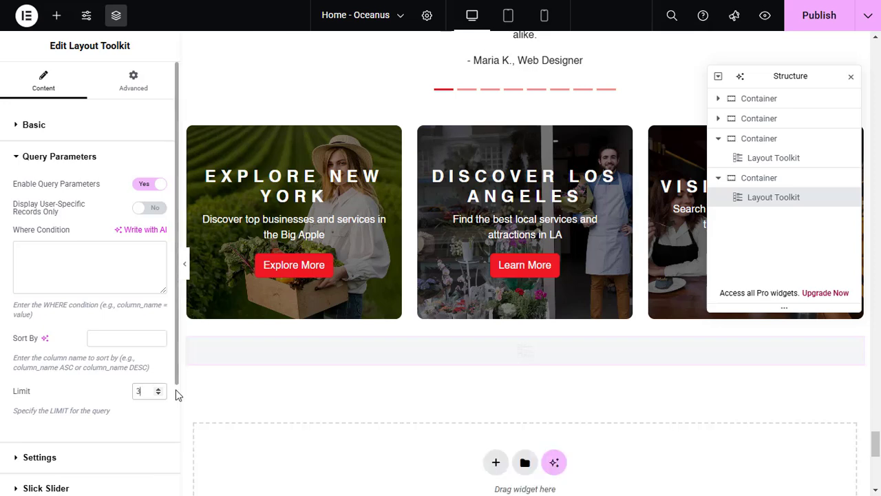
pyautogui.scroll(-3, 175, 389)
pyautogui.scroll(3, 174, 385)
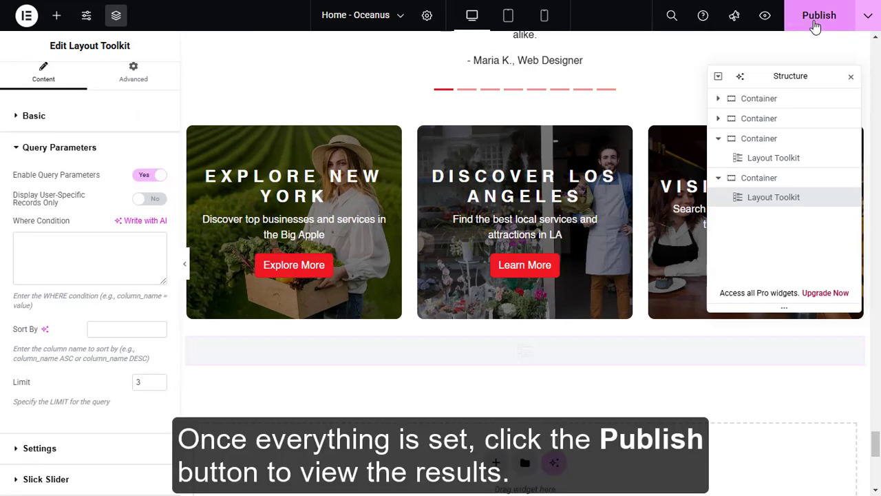
pyautogui.click(817, 20)
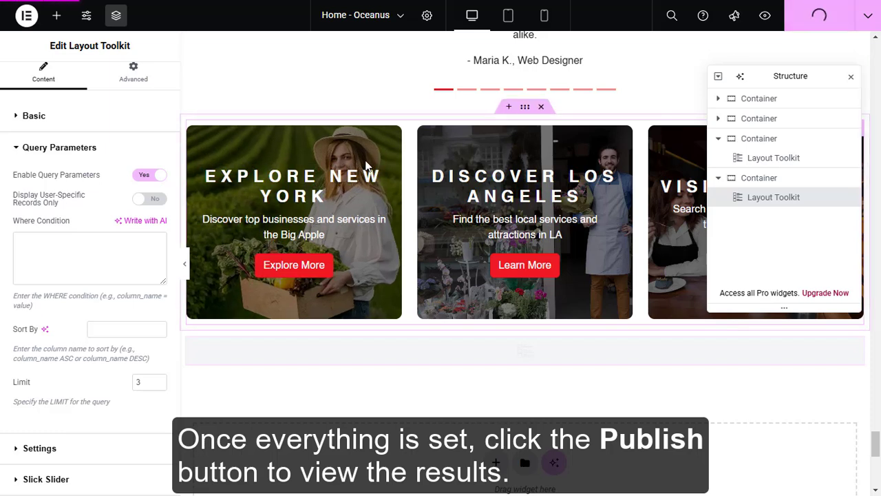
# Save the listing widget's settings under the name listing
pyautogui.scroll(-1, 177, 372)
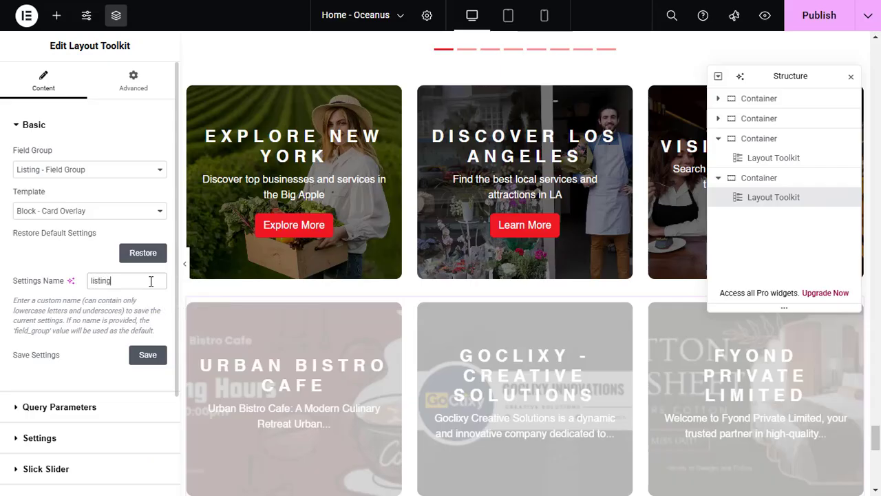
pyautogui.click(147, 358)
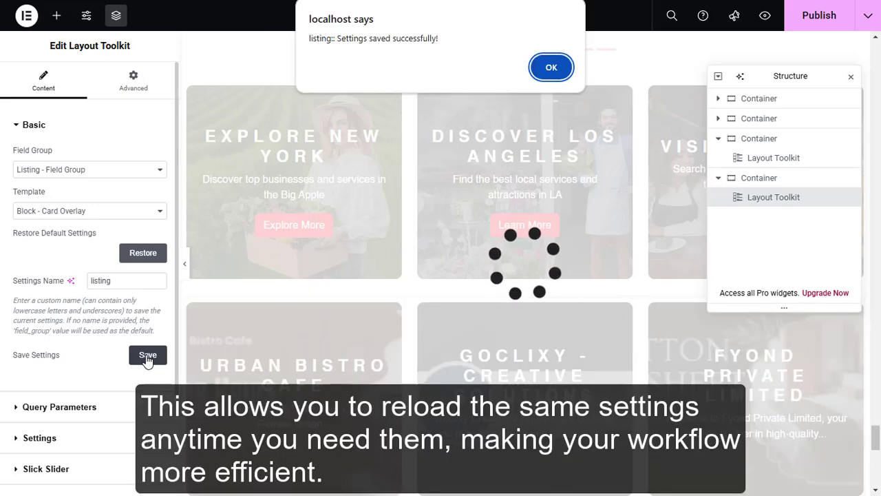
pyautogui.click(552, 66)
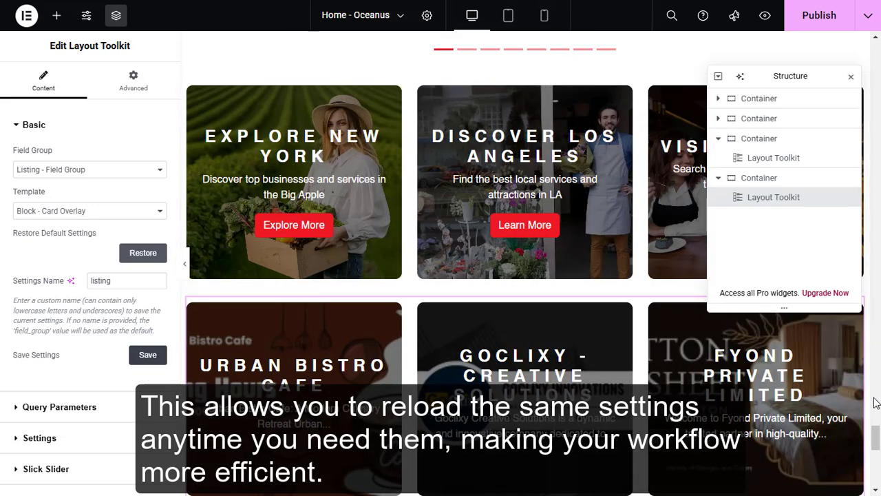
# Add a new container below the listing cards and place a Layout Toolkit widget in it
pyautogui.scroll(-2, 876, 403)
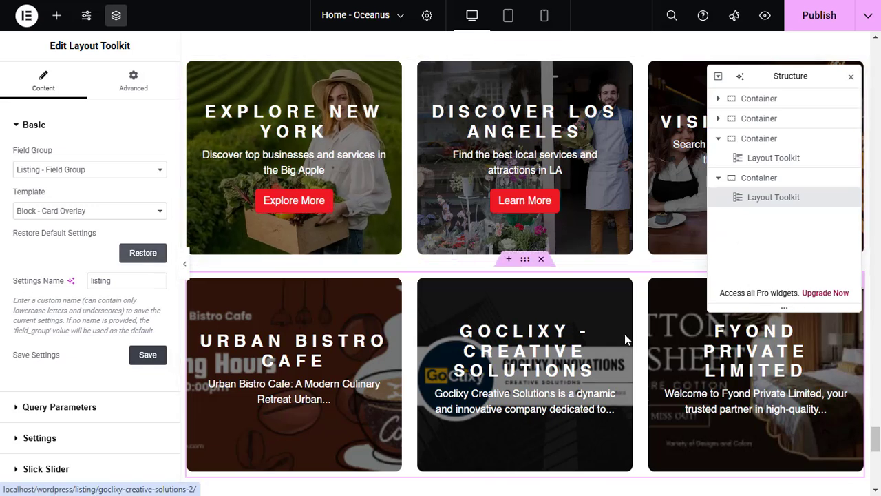
pyautogui.scroll(-3, 441, 321)
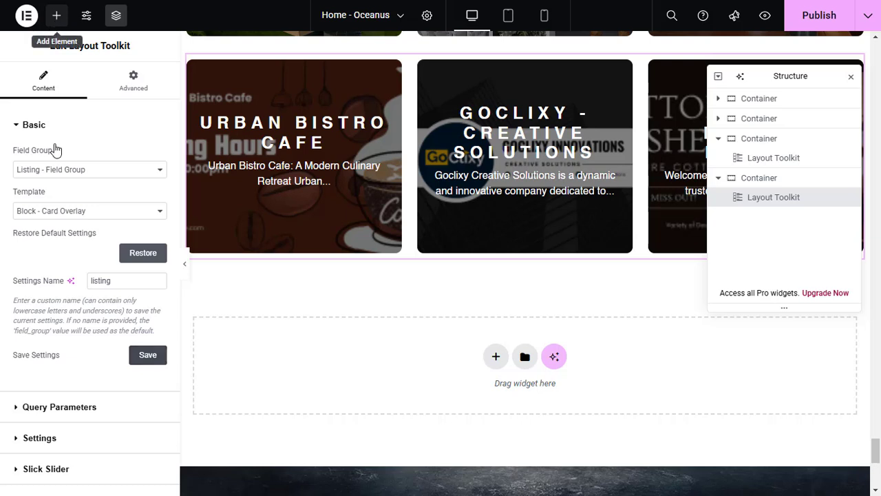
pyautogui.click(56, 15)
pyautogui.moveTo(60, 181); pyautogui.dragTo(422, 377)
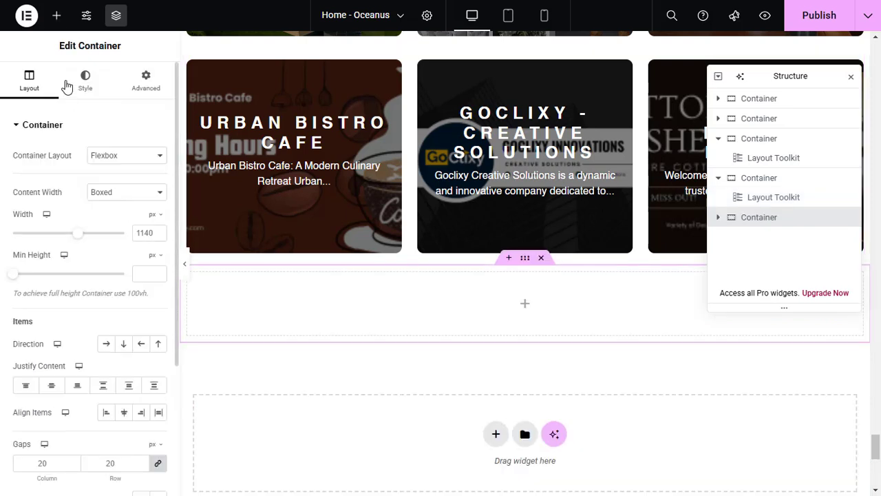
pyautogui.click(62, 26)
pyautogui.write('layou')
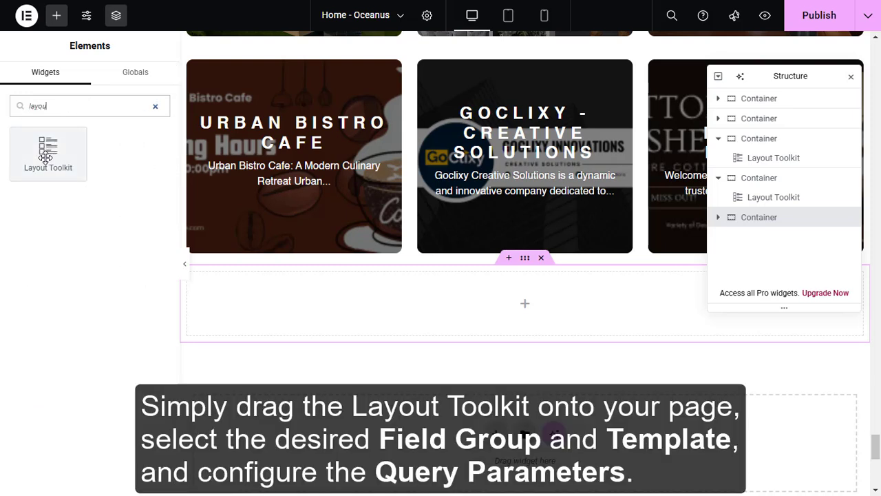
pyautogui.moveTo(48, 148); pyautogui.dragTo(400, 306)
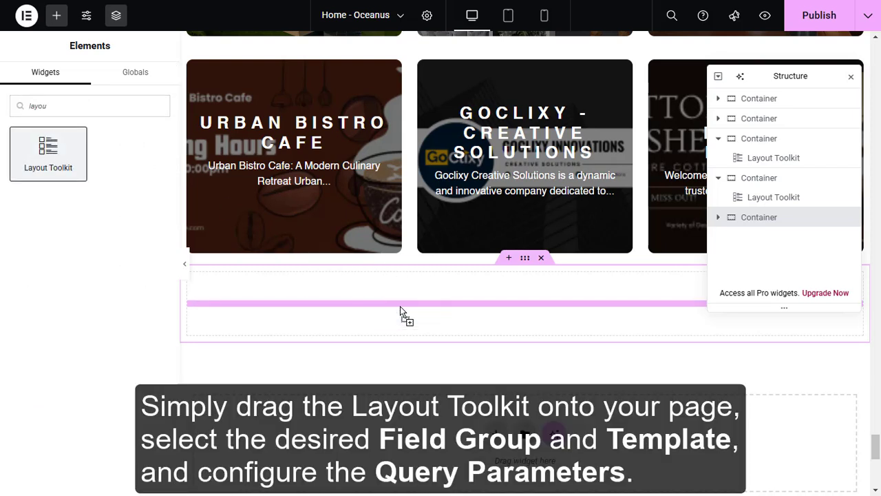
# Set the new widget's Field Group to Listing - Field Group and its Template to Block - Card Overlay in the newest container
pyautogui.click(161, 170)
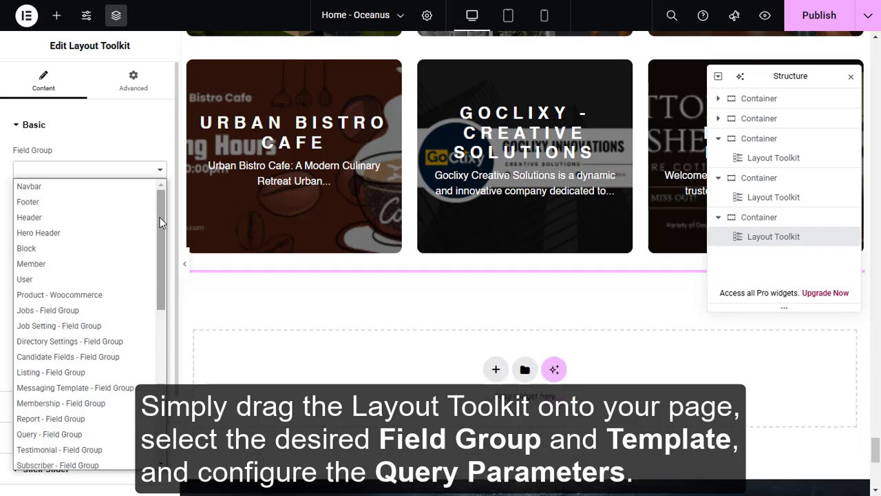
pyautogui.scroll(-1, 160, 222)
pyautogui.click(136, 238)
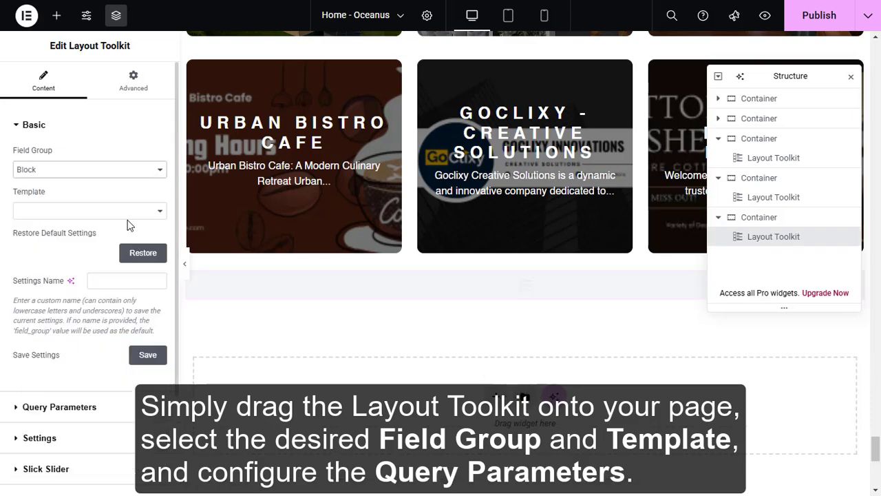
pyautogui.click(132, 172)
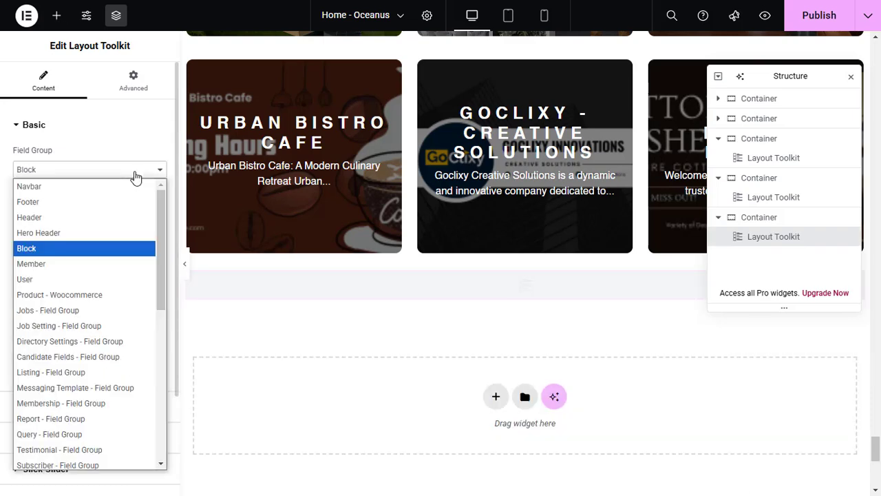
pyautogui.click(95, 372)
pyautogui.click(104, 221)
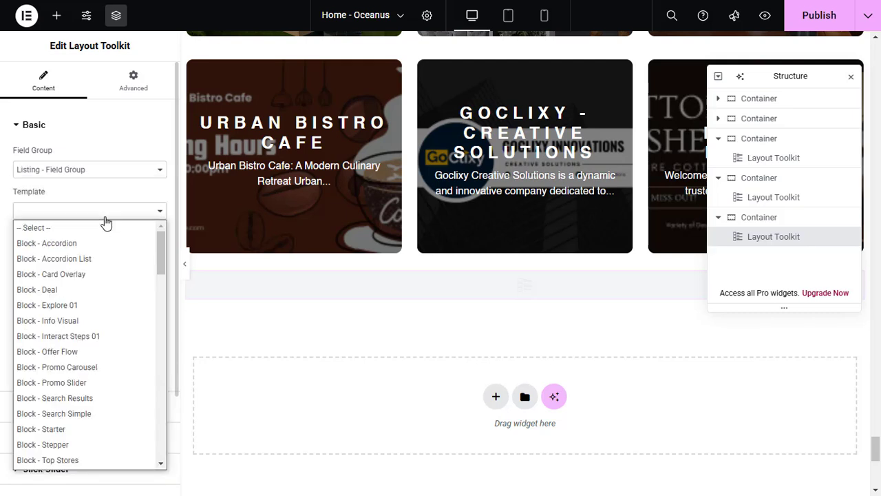
pyautogui.click(100, 274)
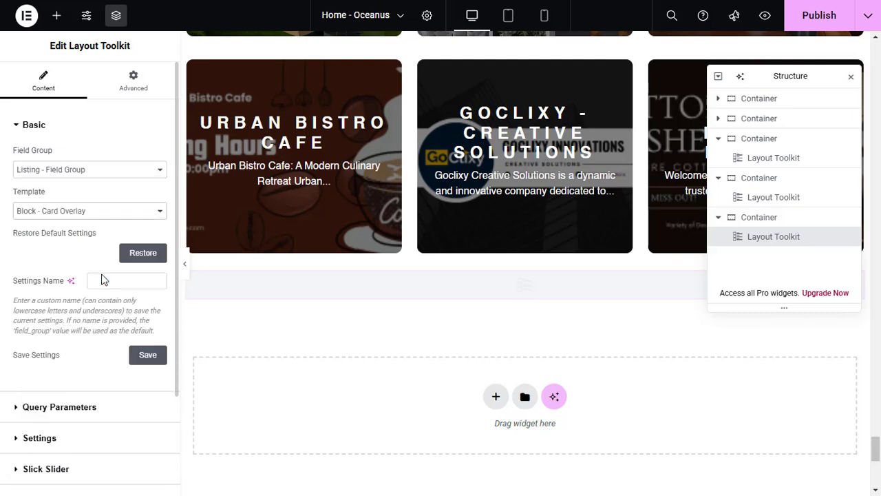
# Restore the saved settings named listing in the new widget
pyautogui.click(126, 281)
pyautogui.write('listing')
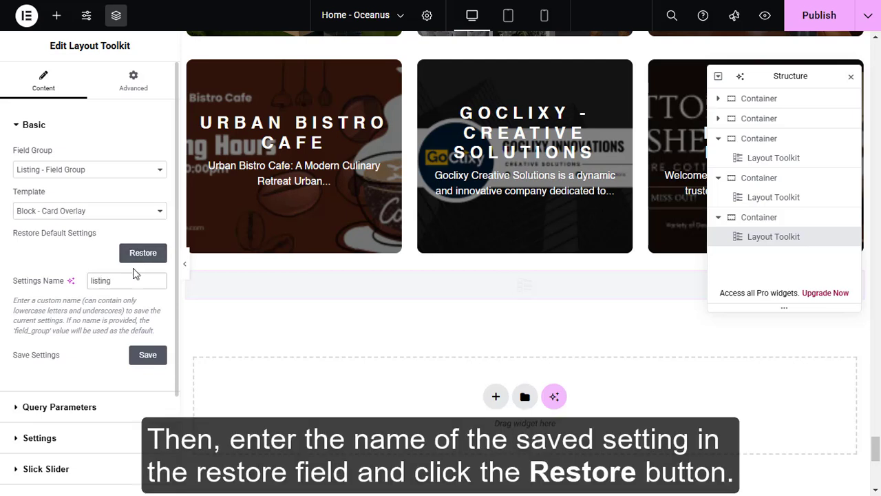
pyautogui.click(139, 257)
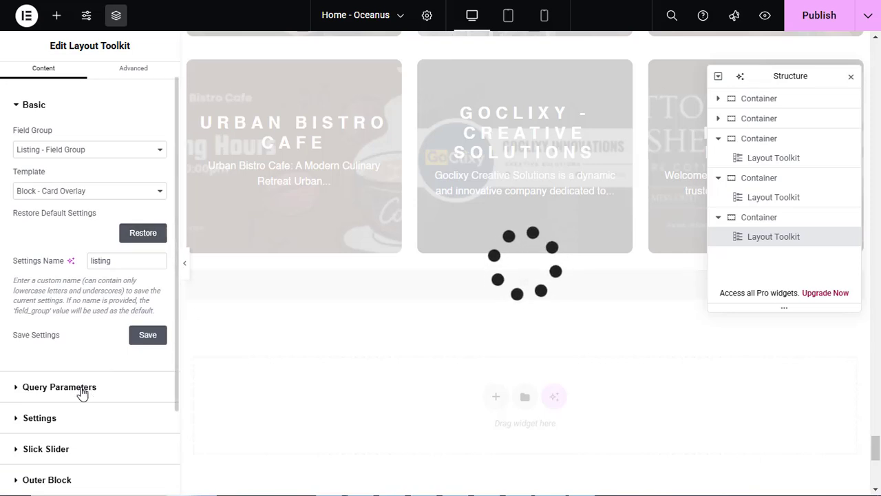
# Enable query parameters for the restored widget and set its Limit to 3
pyautogui.click(14, 389)
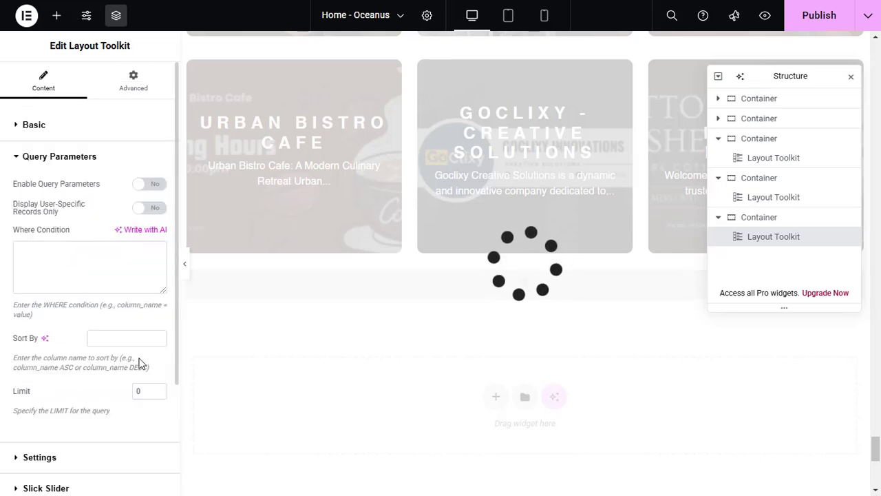
pyautogui.click(157, 193)
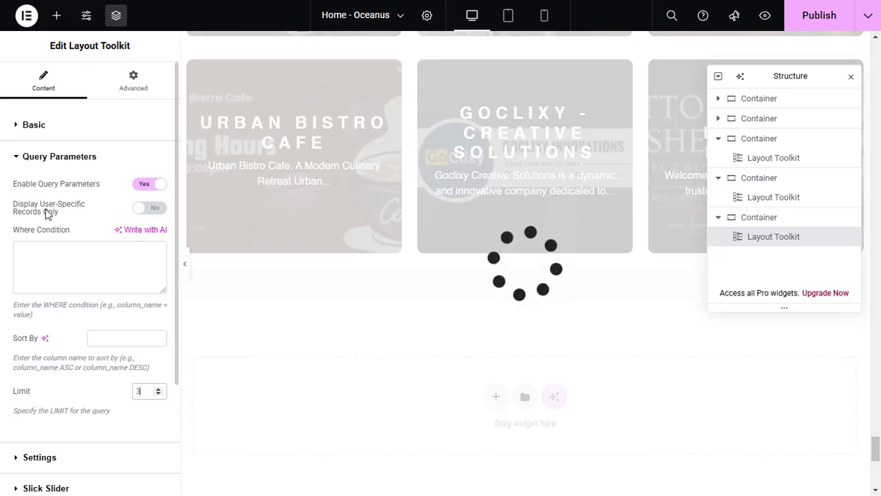
pyautogui.click(18, 158)
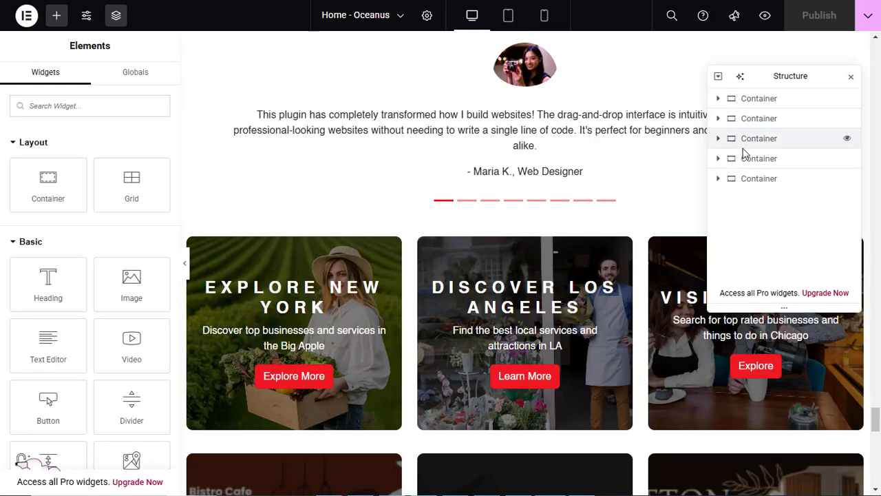
# Enable the outer block wrapper for the Layout Toolkit widget that shows the city cards
pyautogui.click(719, 159)
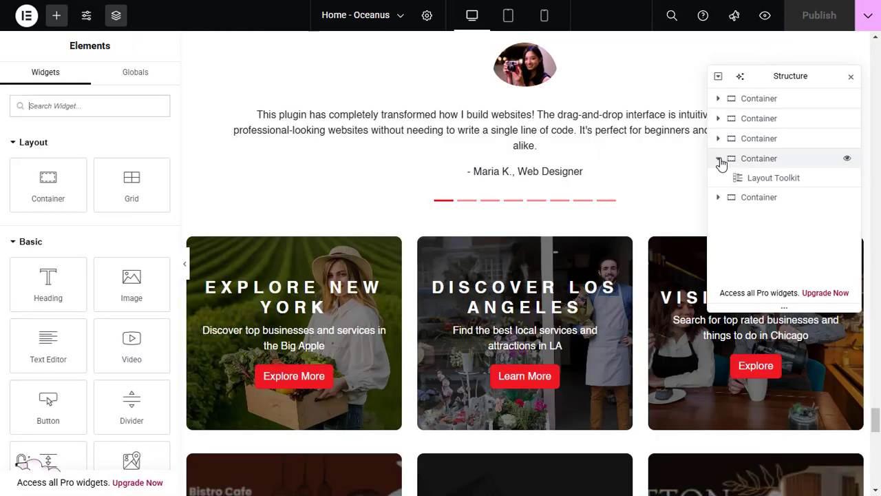
pyautogui.click(758, 179)
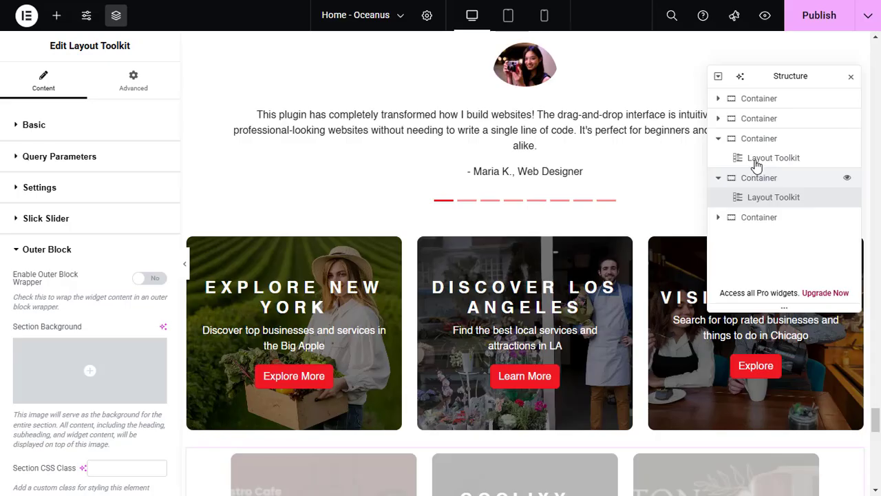
pyautogui.click(757, 173)
pyautogui.click(757, 161)
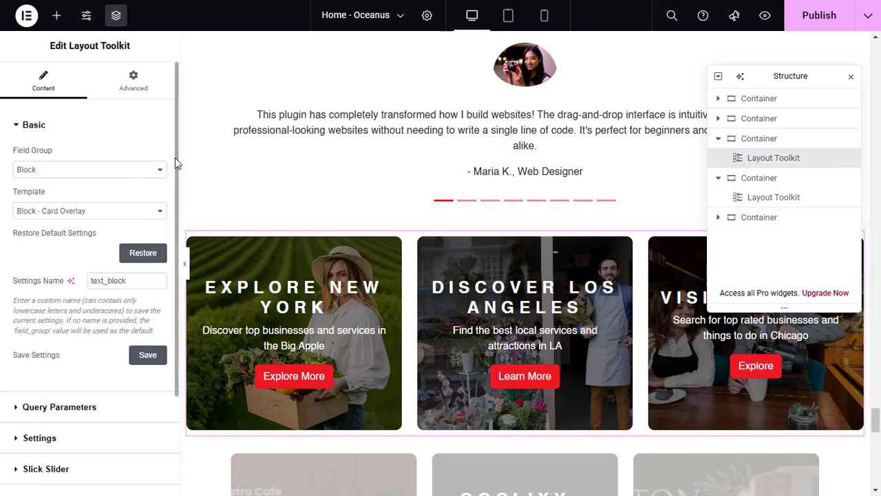
pyautogui.moveTo(175, 159); pyautogui.dragTo(166, 271)
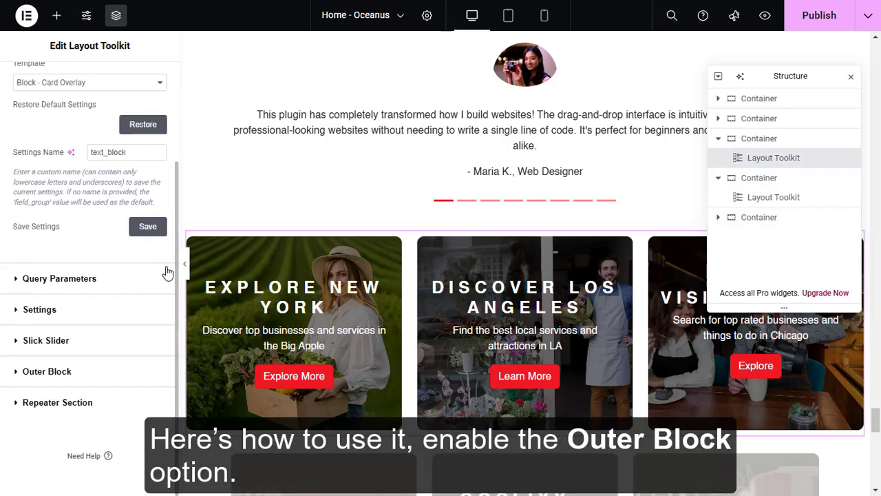
pyautogui.click(73, 374)
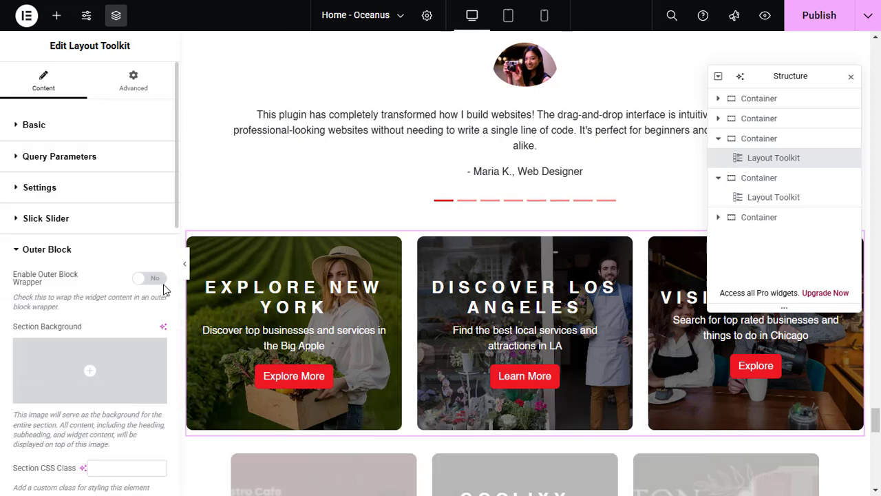
pyautogui.click(153, 282)
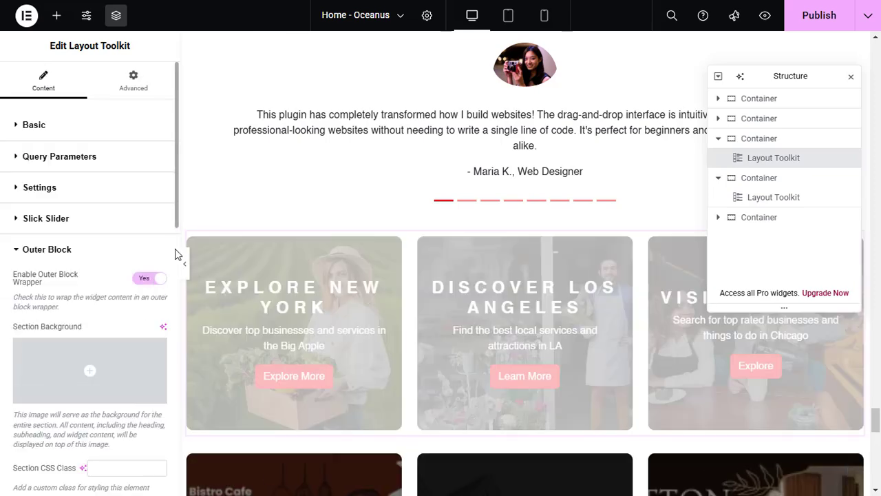
# Set the outer block's Heading to "Your City, Your Choice"
pyautogui.click(175, 255)
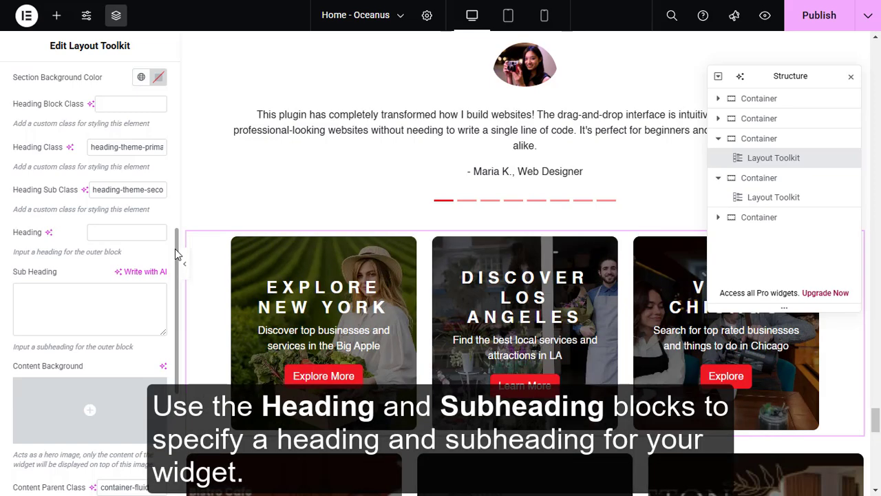
pyautogui.click(132, 231)
pyautogui.write('Your')
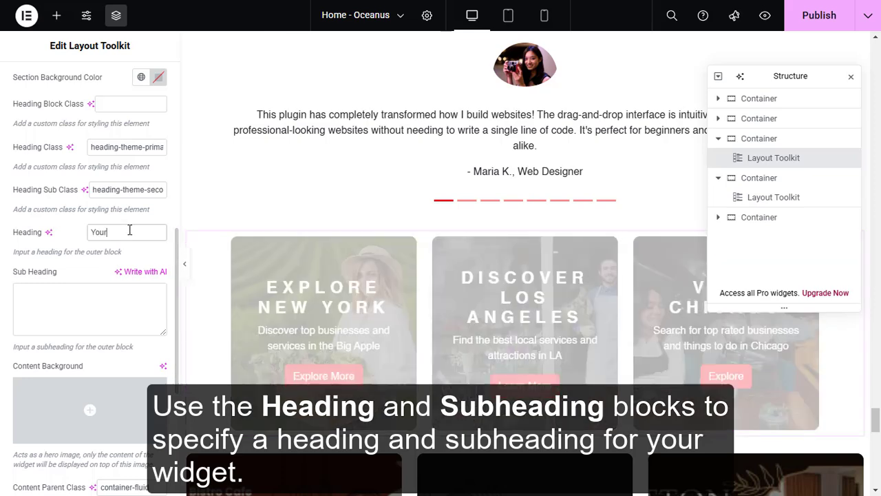
pyautogui.write(' City')
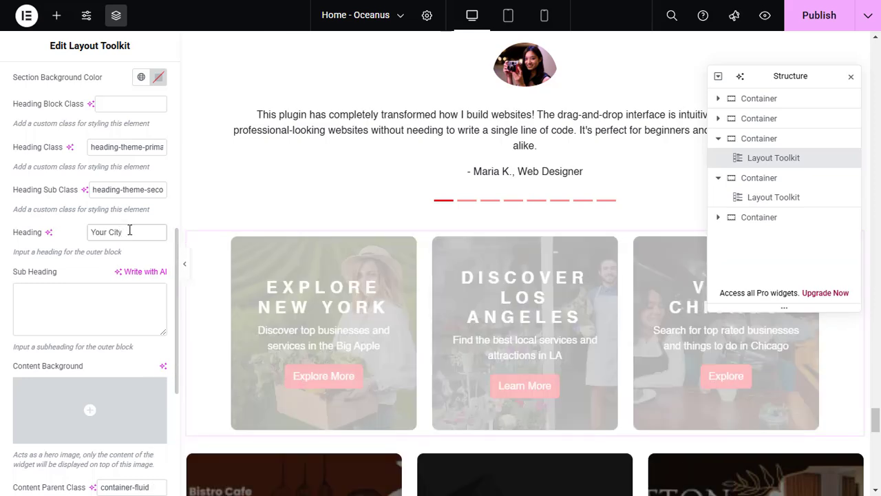
pyautogui.write(', ')
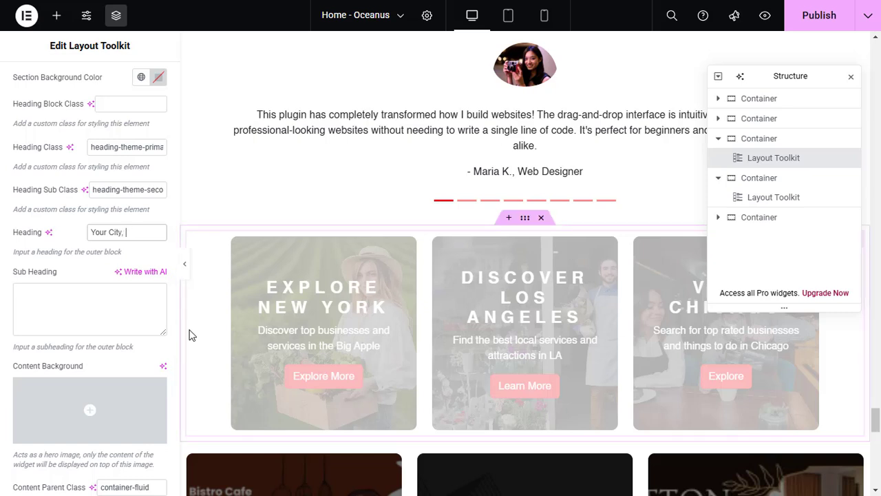
pyautogui.write('Your Choice')
# Set the outer block's Sub Heading to "Select a city to find businesses, services and more at your fingertips."
pyautogui.click(116, 320)
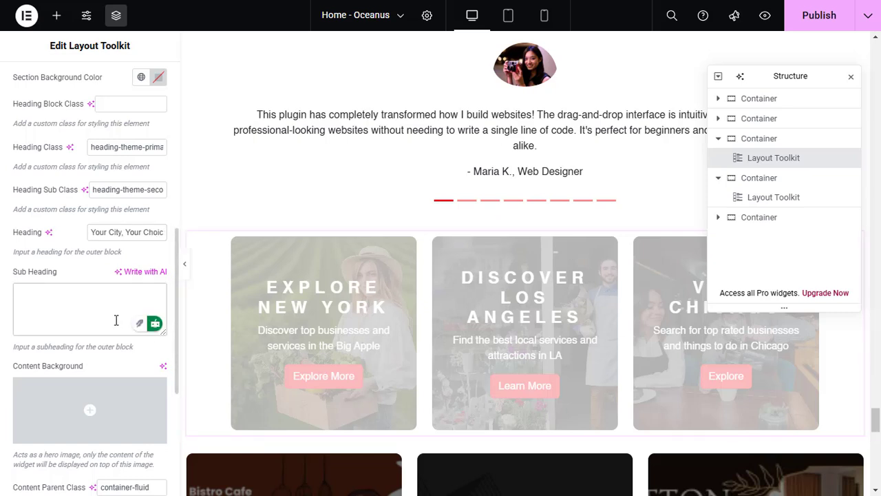
pyautogui.write('Select a city to find businesses, services and more a')
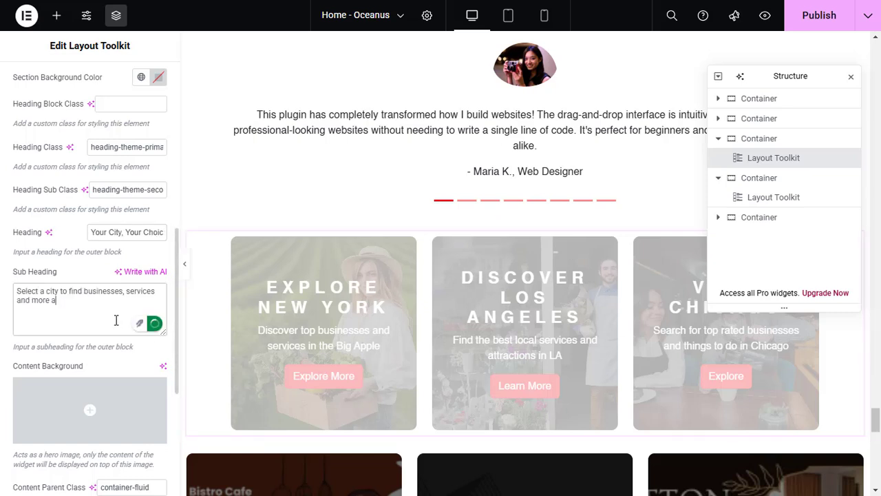
pyautogui.write('t your fingertips.')
# Set the outer block's Content Background to footer-img.jpg from the media library and publish the page
pyautogui.scroll(-1, 176, 306)
pyautogui.scroll(-3, 176, 307)
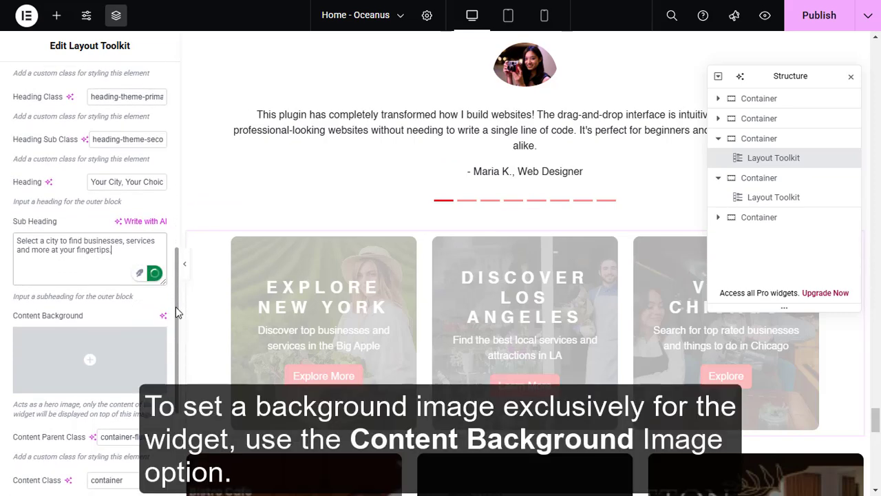
pyautogui.moveTo(113, 341)
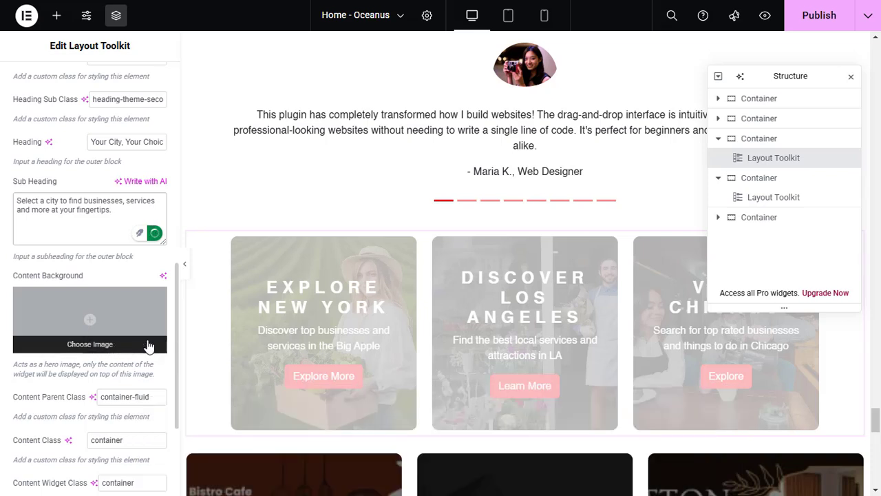
pyautogui.click(135, 350)
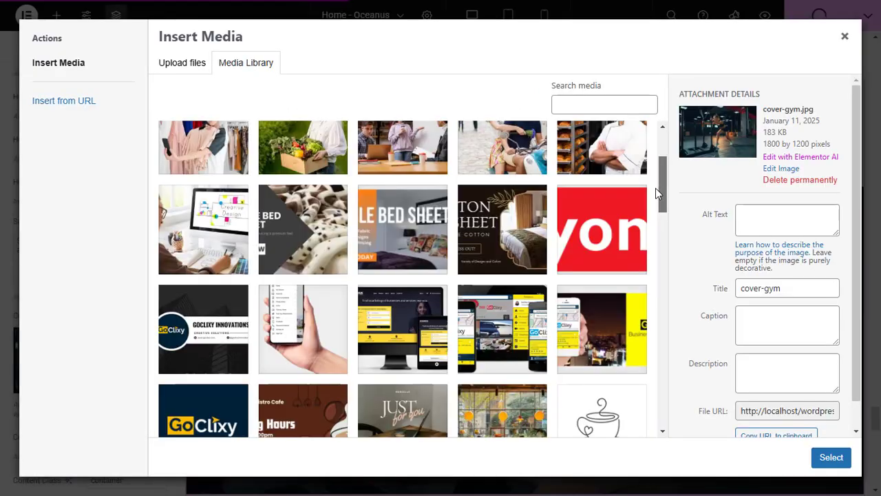
pyautogui.moveTo(656, 188); pyautogui.dragTo(661, 213)
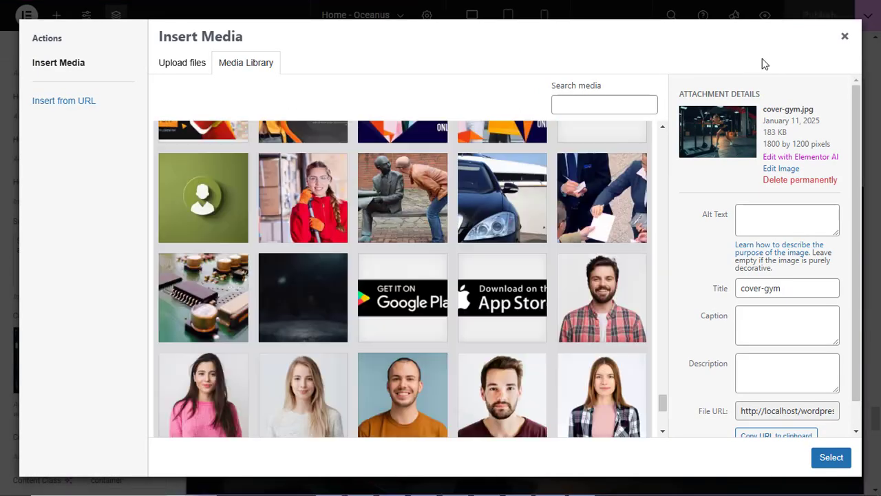
pyautogui.click(311, 288)
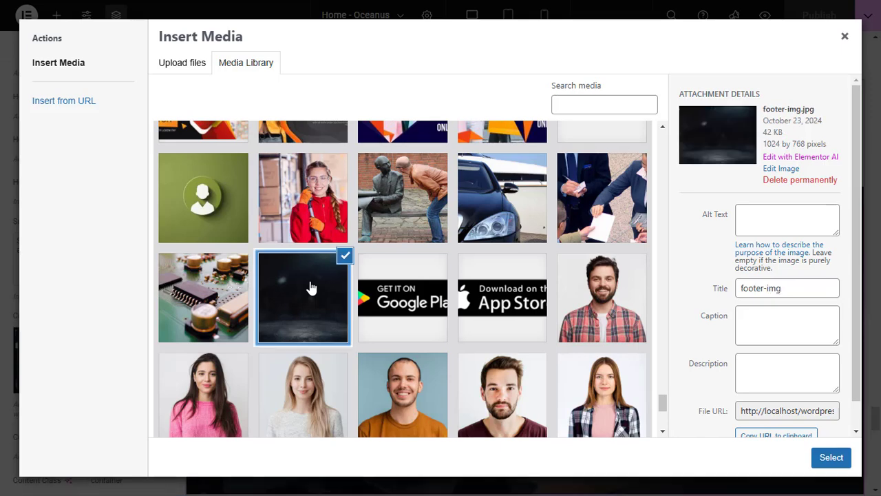
pyautogui.click(831, 458)
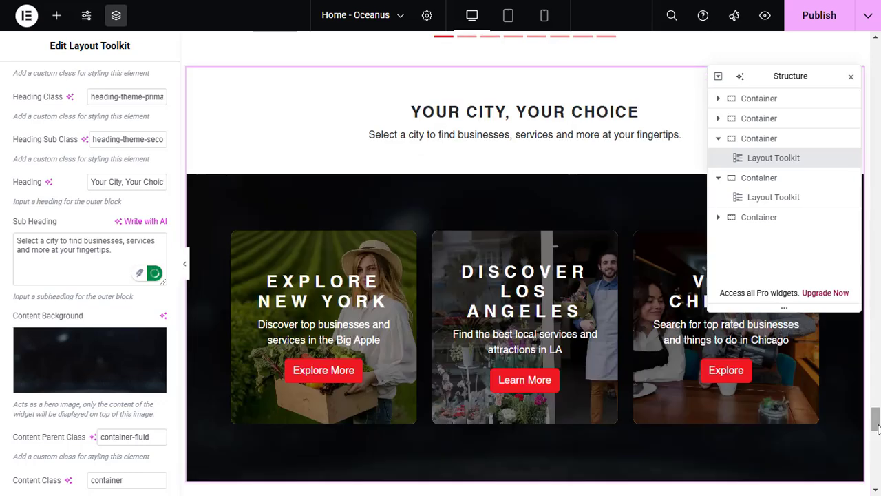
pyautogui.click(821, 25)
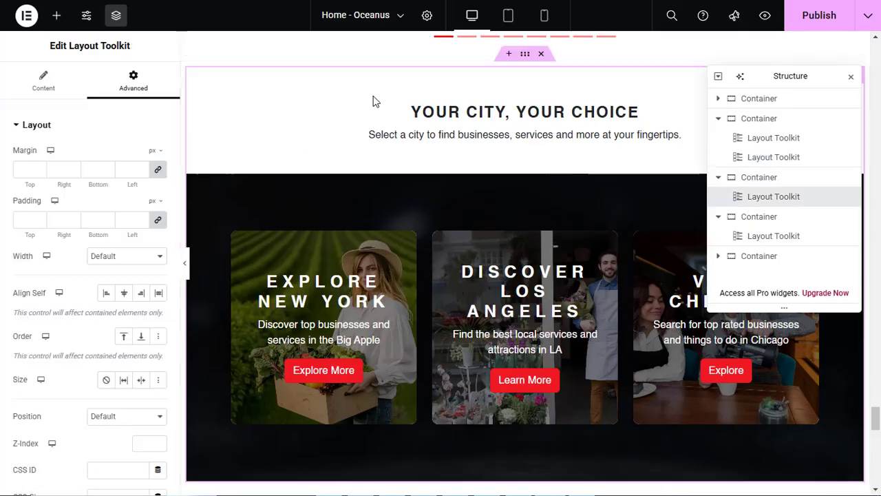
# Add the CSS class qb-full-width-widget to the container that holds the city cards widget
pyautogui.click(59, 90)
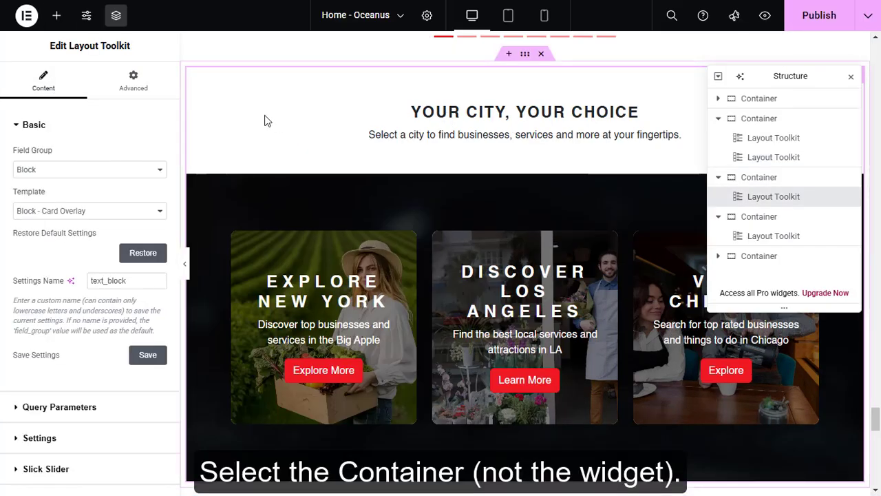
pyautogui.click(773, 183)
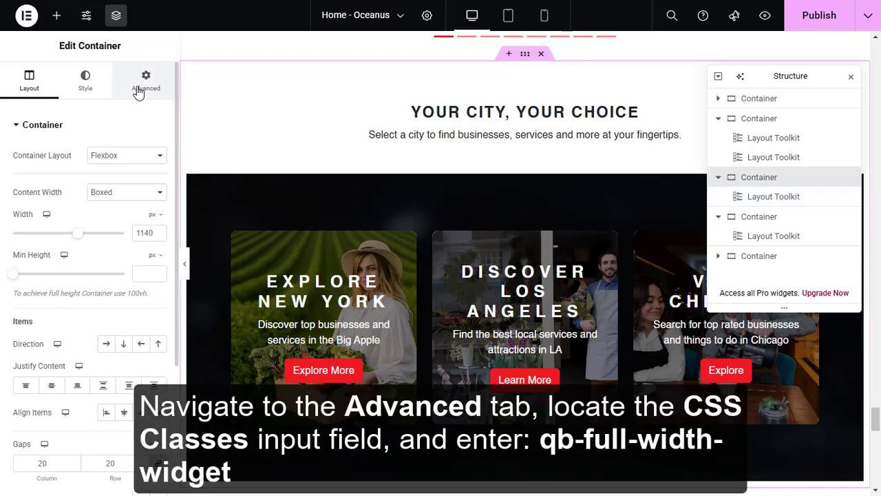
pyautogui.click(137, 93)
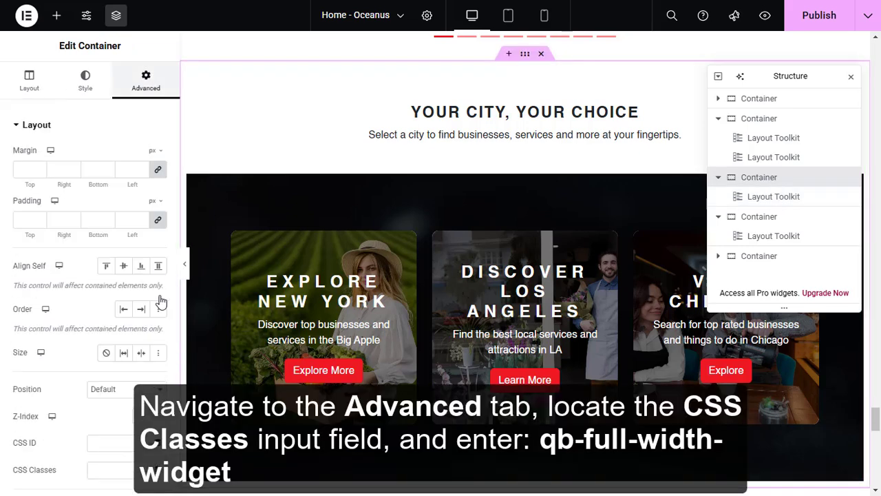
pyautogui.click(116, 469)
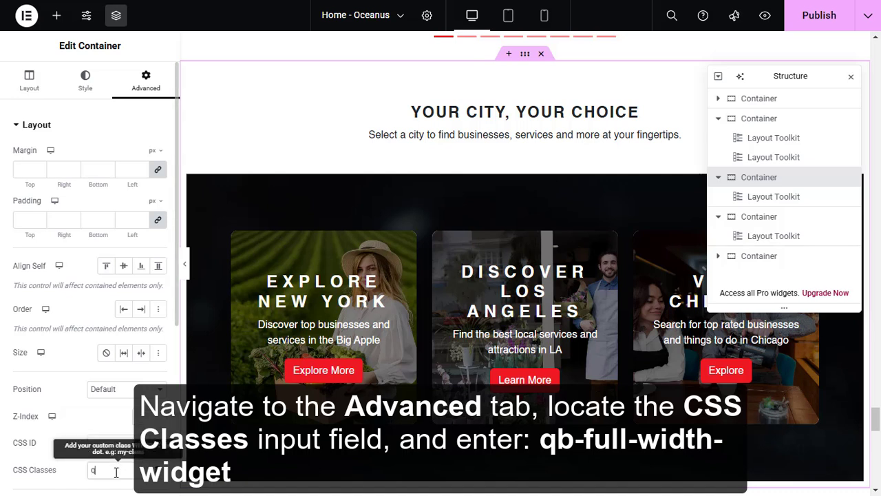
pyautogui.write('qb-fu')
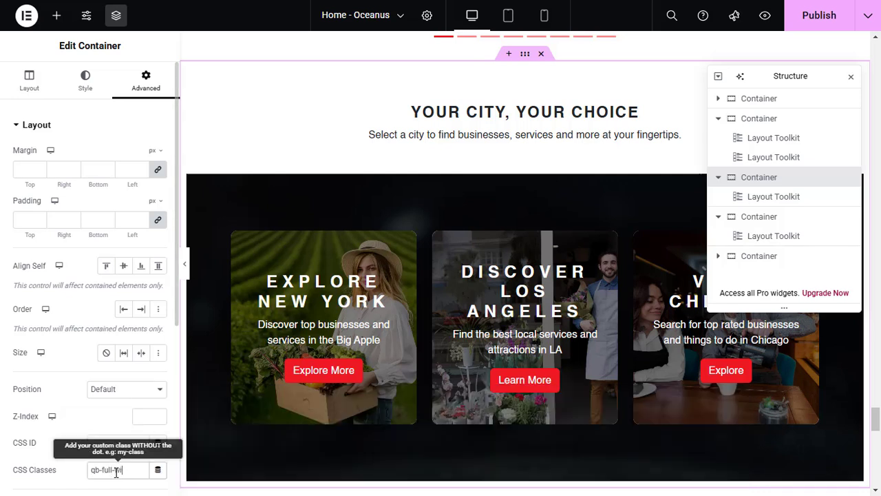
pyautogui.write('ll-width-widget')
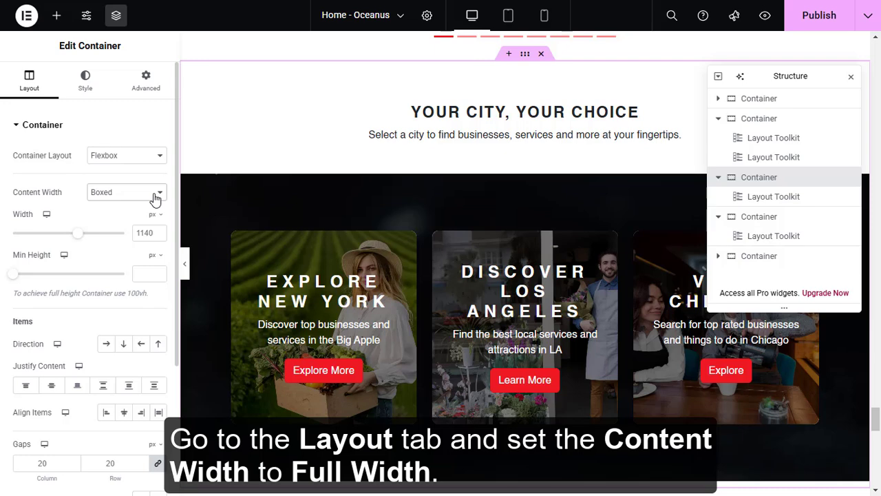
# Set the city cards container's Content Width to Full Width and publish the page
pyautogui.click(155, 198)
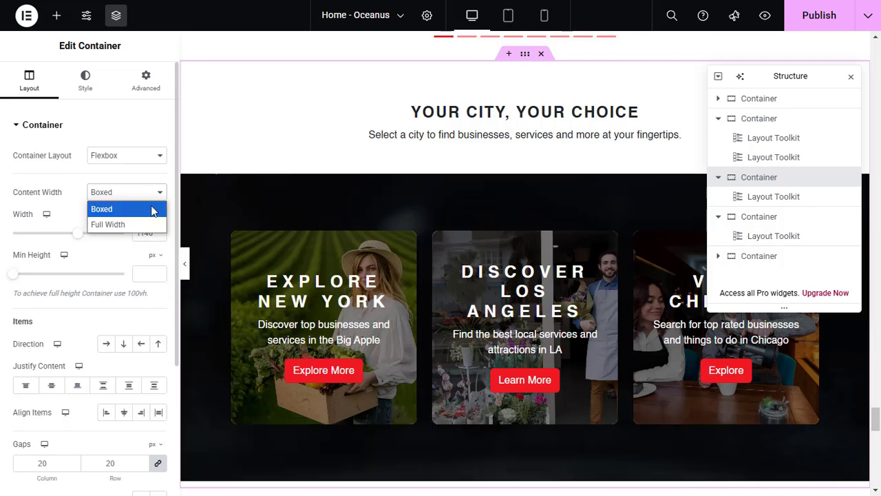
pyautogui.click(153, 226)
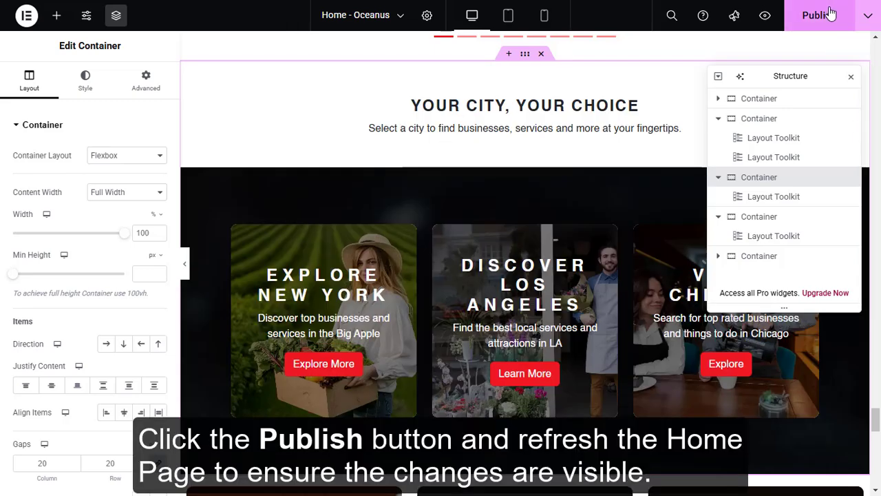
pyautogui.click(824, 15)
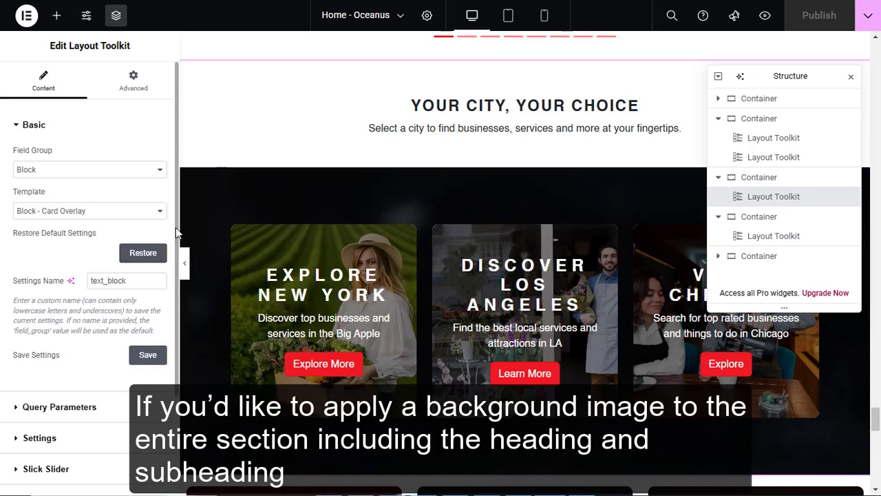
# Remove the Content Background image from the city cards widget's outer block
pyautogui.scroll(-3, 172, 295)
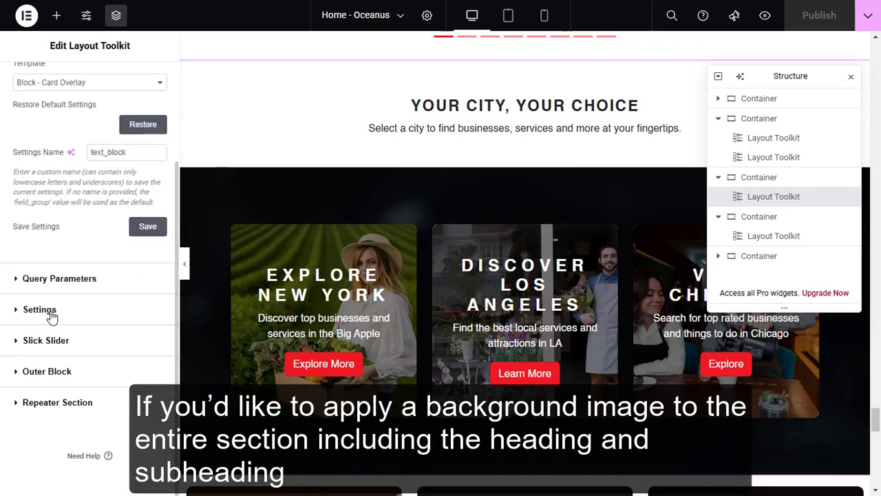
pyautogui.click(65, 371)
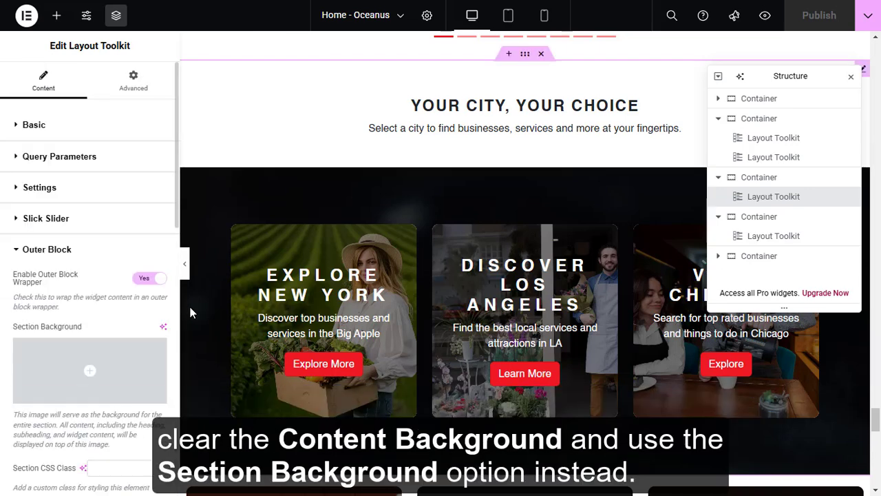
pyautogui.scroll(-5, 173, 257)
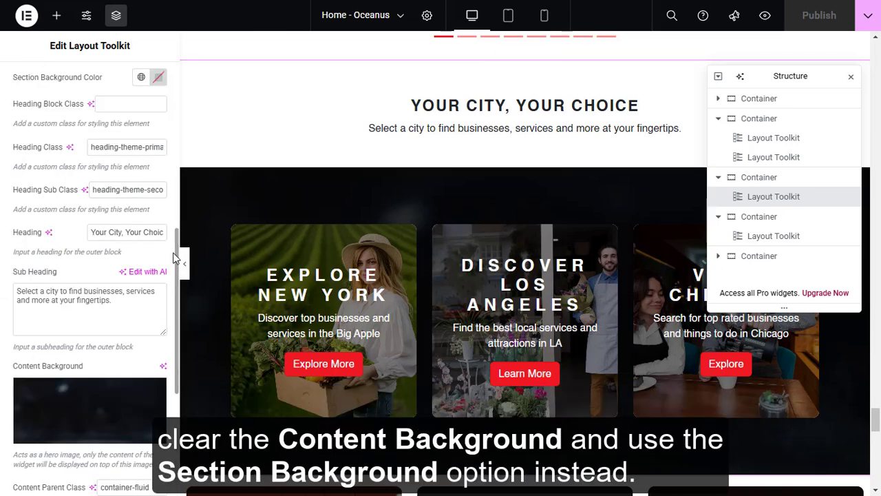
pyautogui.scroll(-4, 175, 255)
pyautogui.moveTo(94, 169)
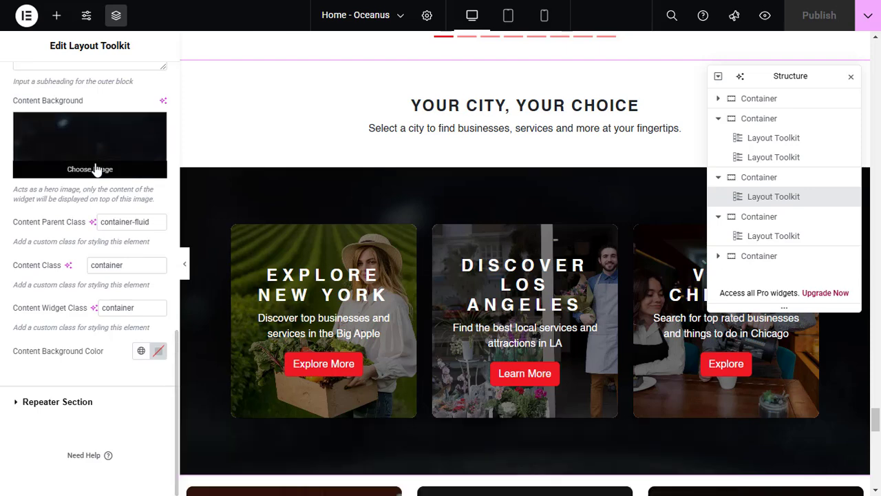
pyautogui.click(154, 125)
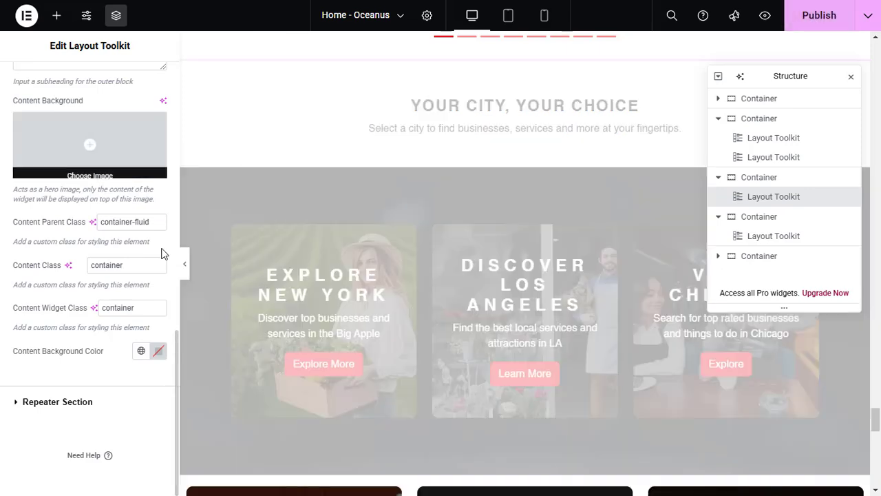
# Set the city cards widget's Section Background to footer-img.jpg from the media library
pyautogui.scroll(5, 176, 278)
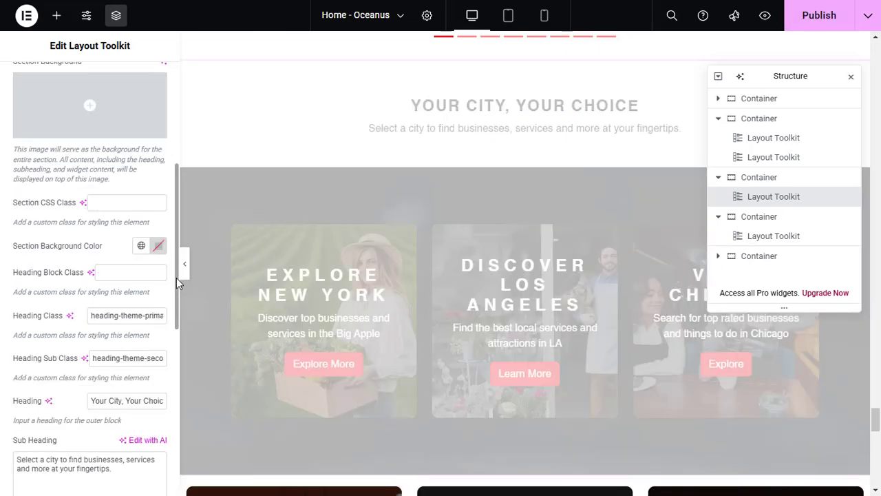
pyautogui.click(93, 130)
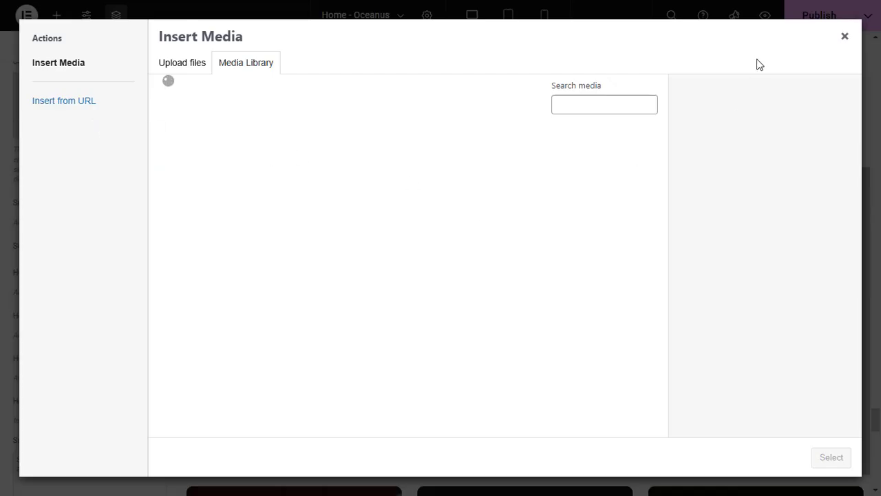
pyautogui.scroll(-10, 403, 279)
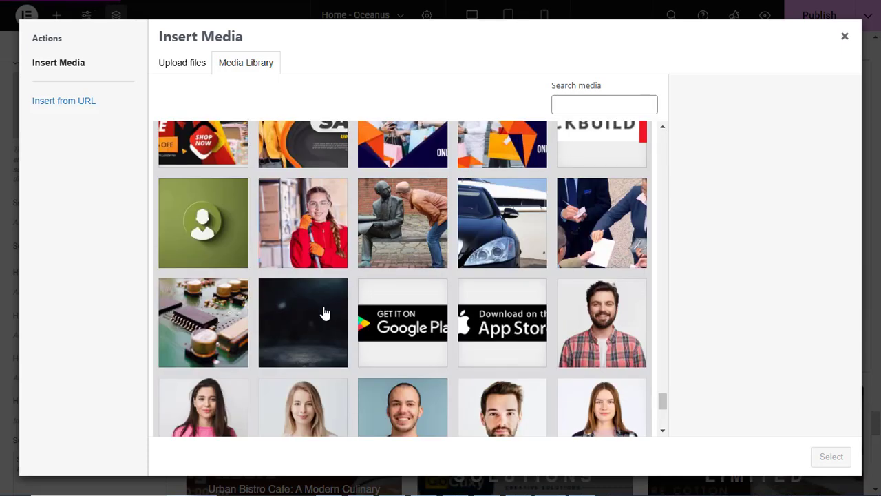
pyautogui.click(308, 324)
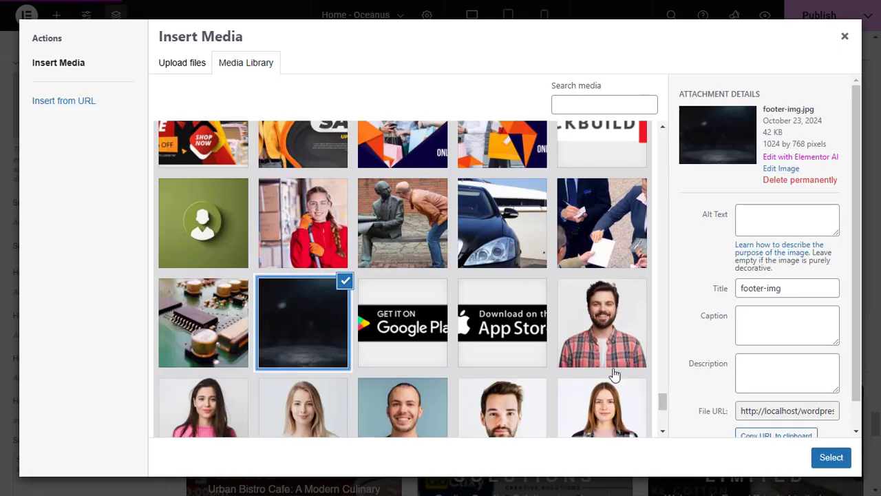
pyautogui.click(823, 458)
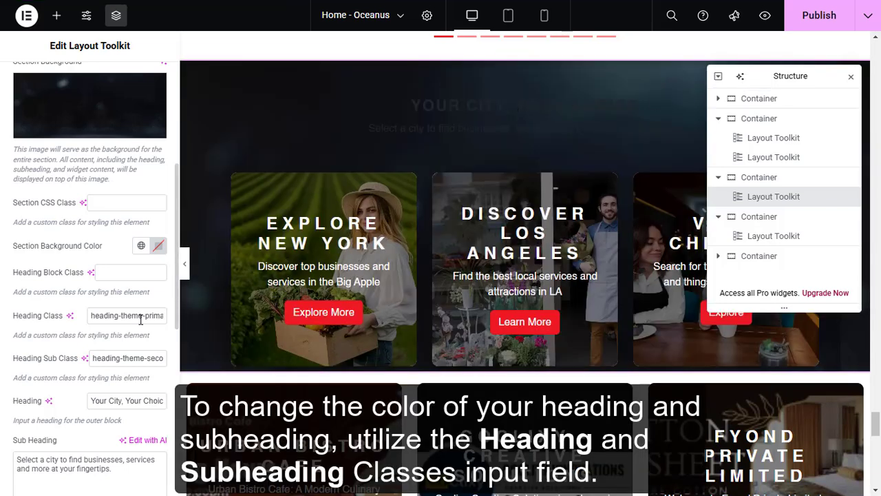
# Append the text-white class to the city cards widget's Heading Class and Heading Sub Class, and publish the page
pyautogui.write('ry')
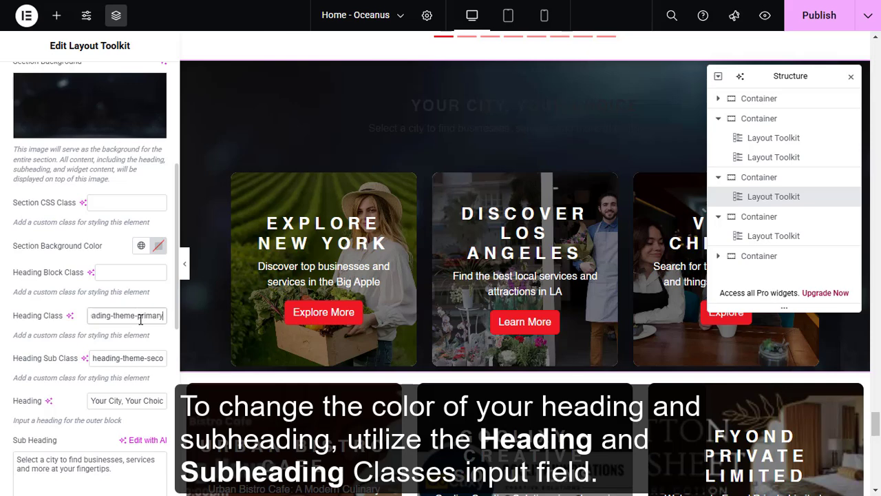
pyautogui.write(' text-white')
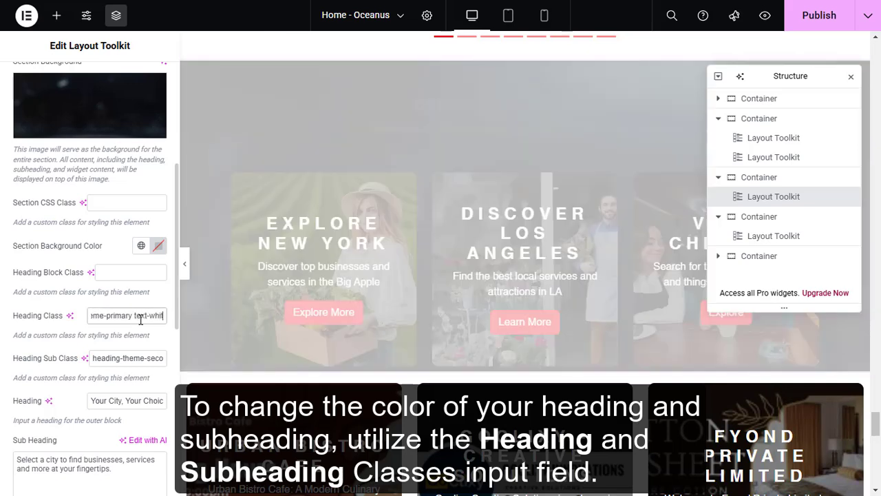
pyautogui.click(142, 356)
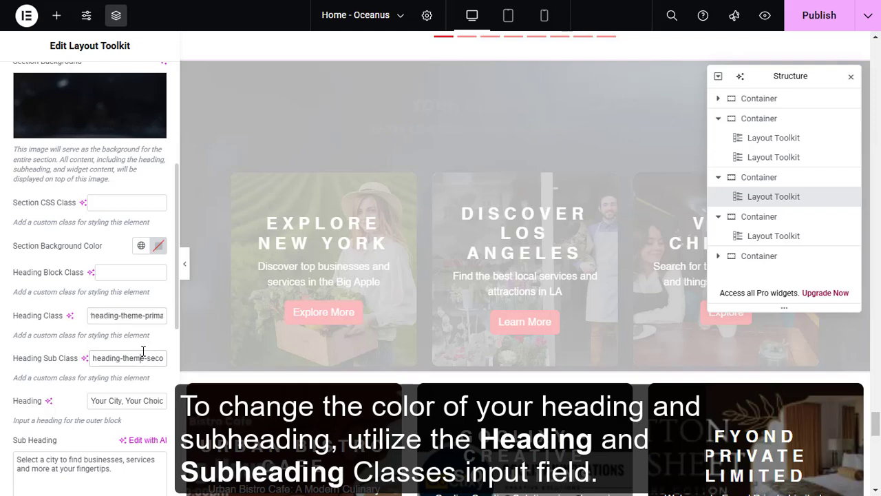
pyautogui.press('End')
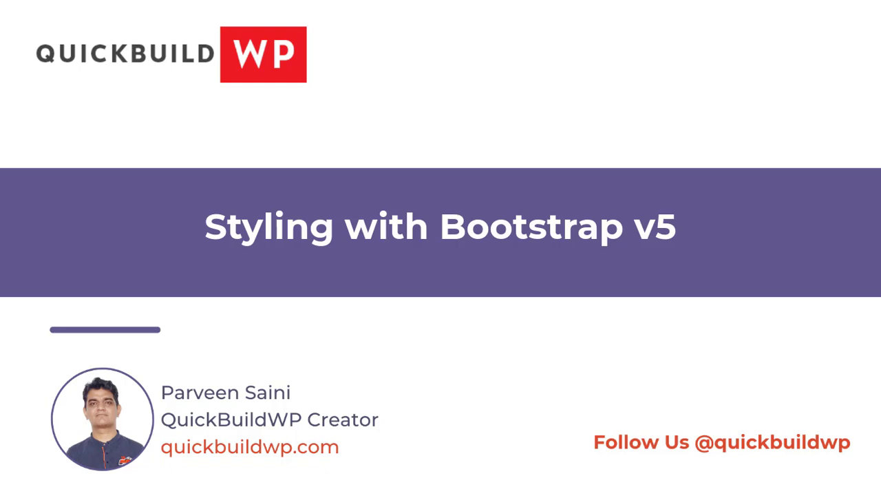
pyautogui.write('text-white')
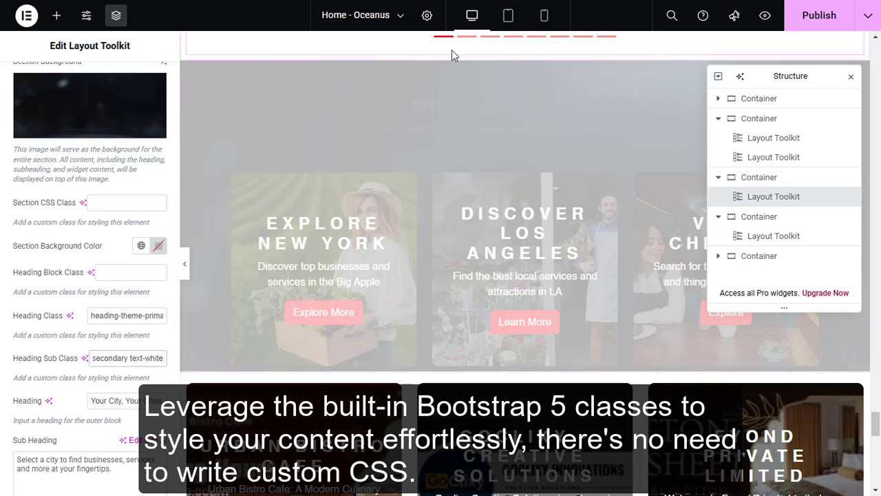
pyautogui.click(429, 51)
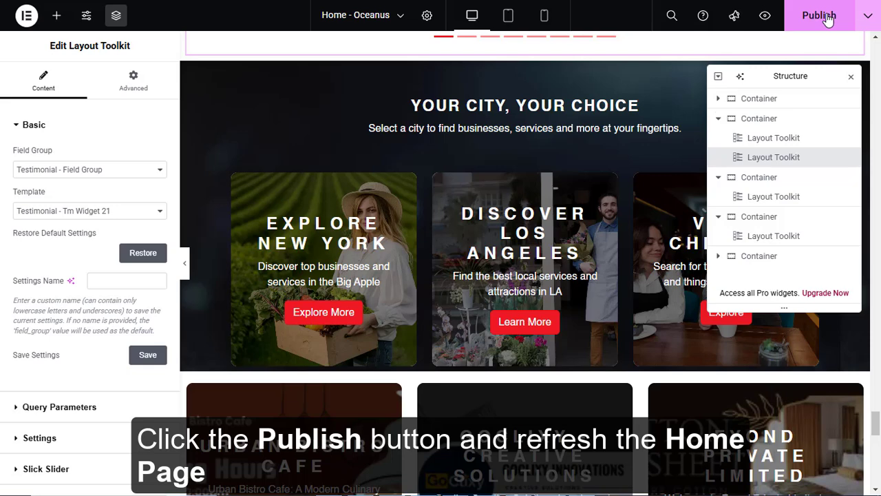
pyautogui.click(819, 15)
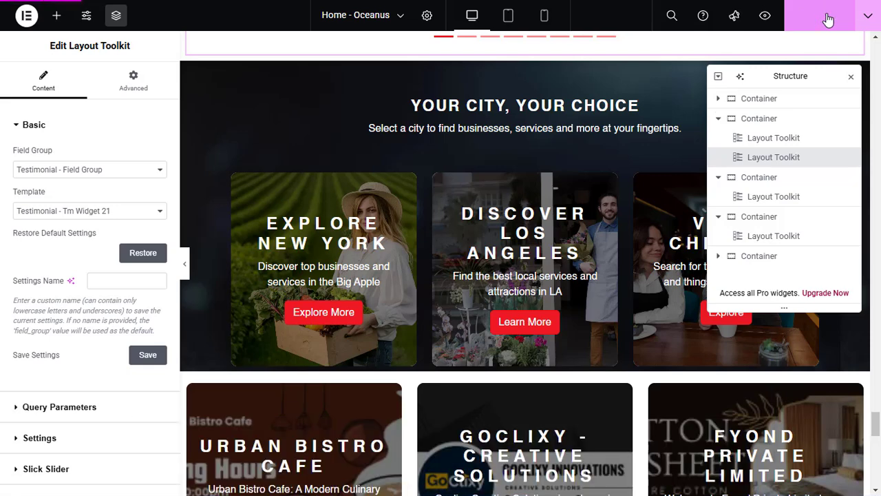